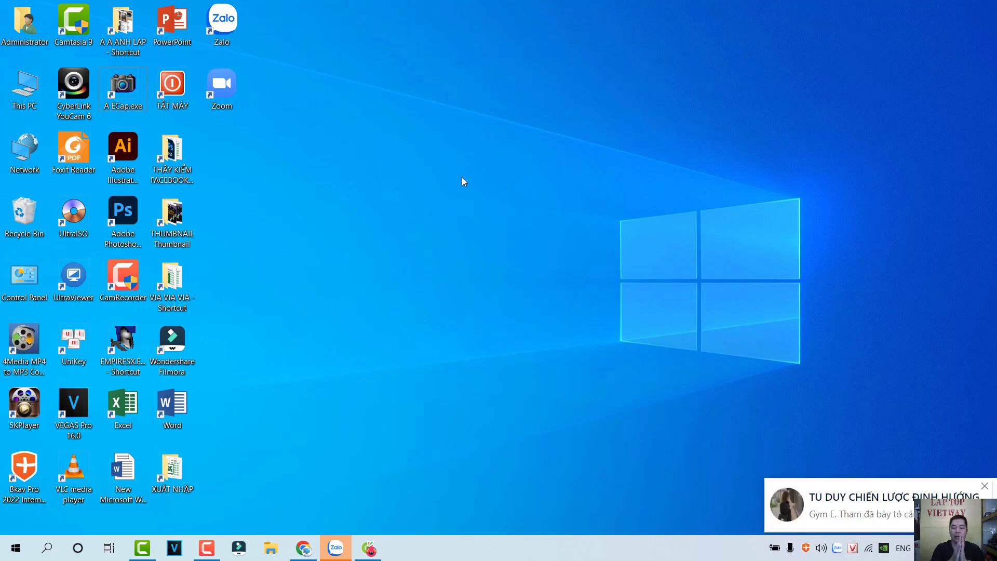
pyautogui.rightClick(837, 548)
pyautogui.click(447, 330)
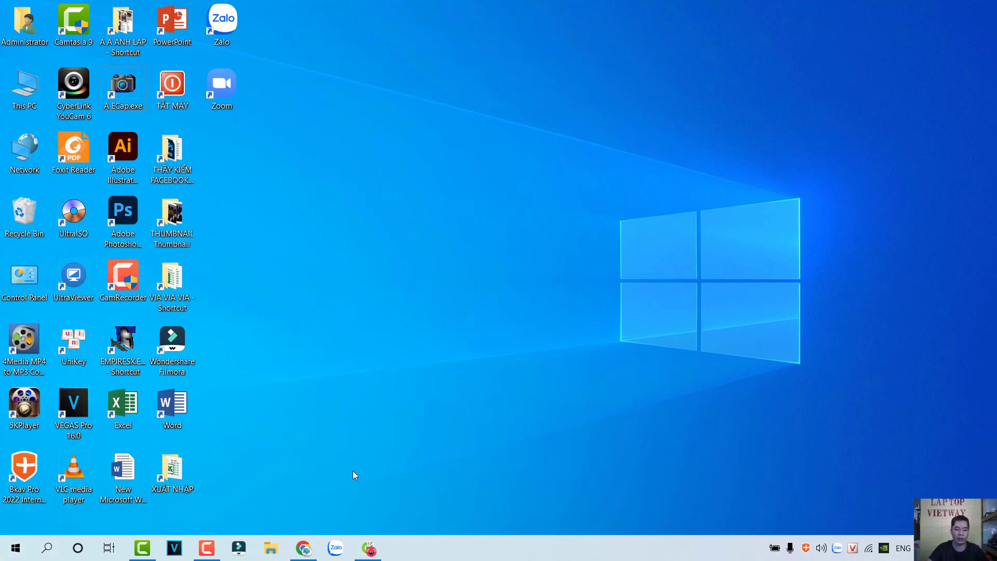
# Launch the Command Prompt by running cmd and maximize its window
pyautogui.press('super+r')
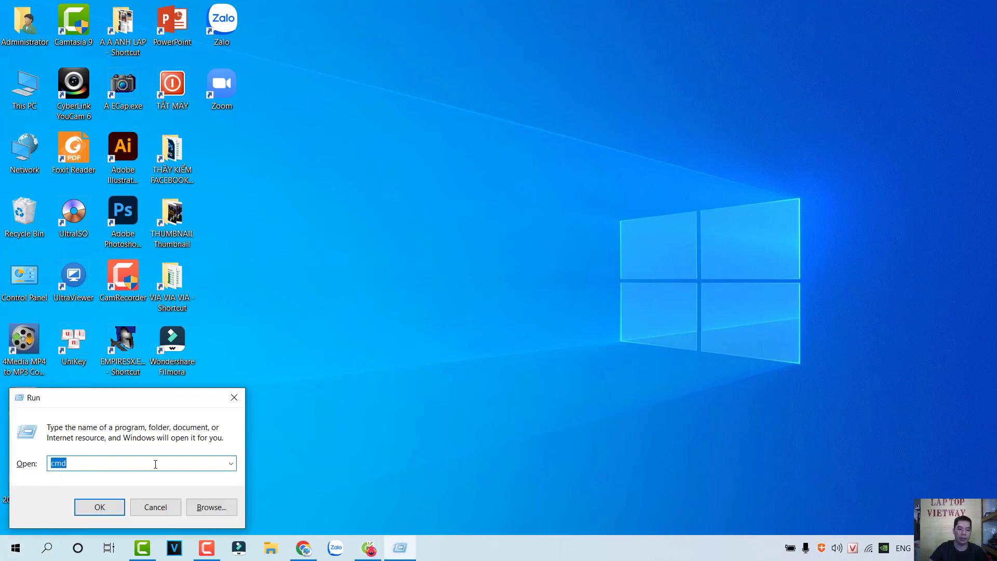
pyautogui.write('cmd')
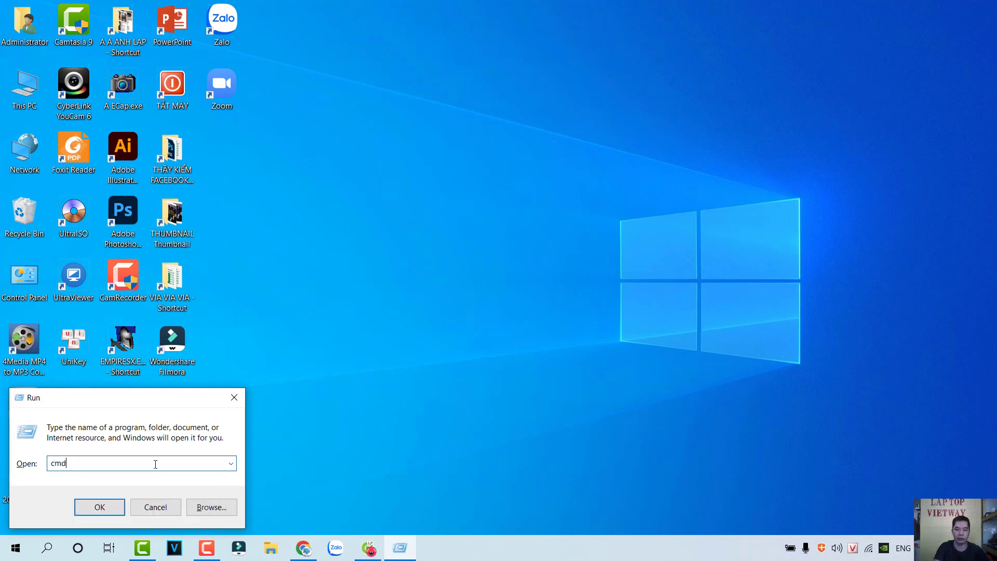
pyautogui.press('Return')
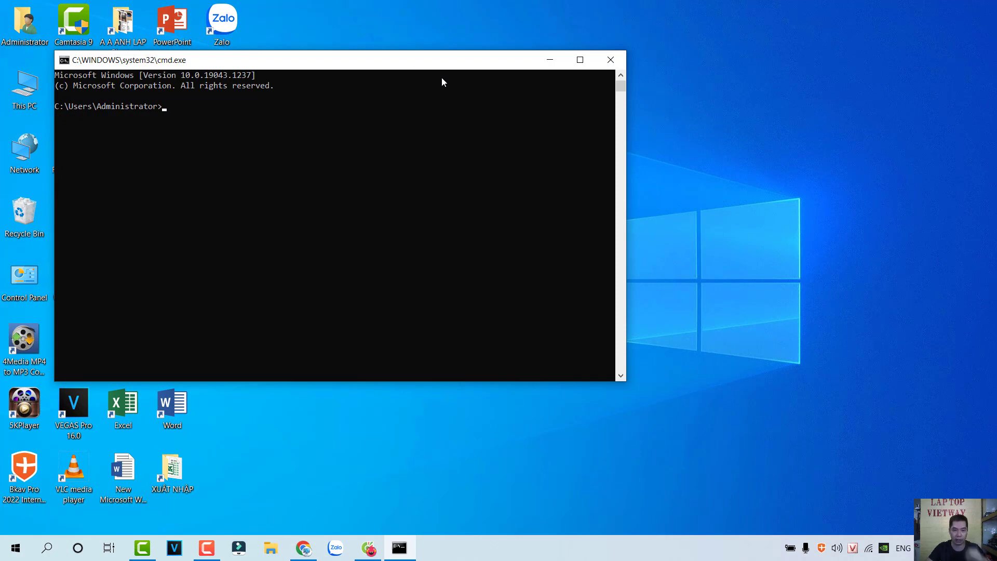
pyautogui.moveTo(414, 66); pyautogui.dragTo(542, 89)
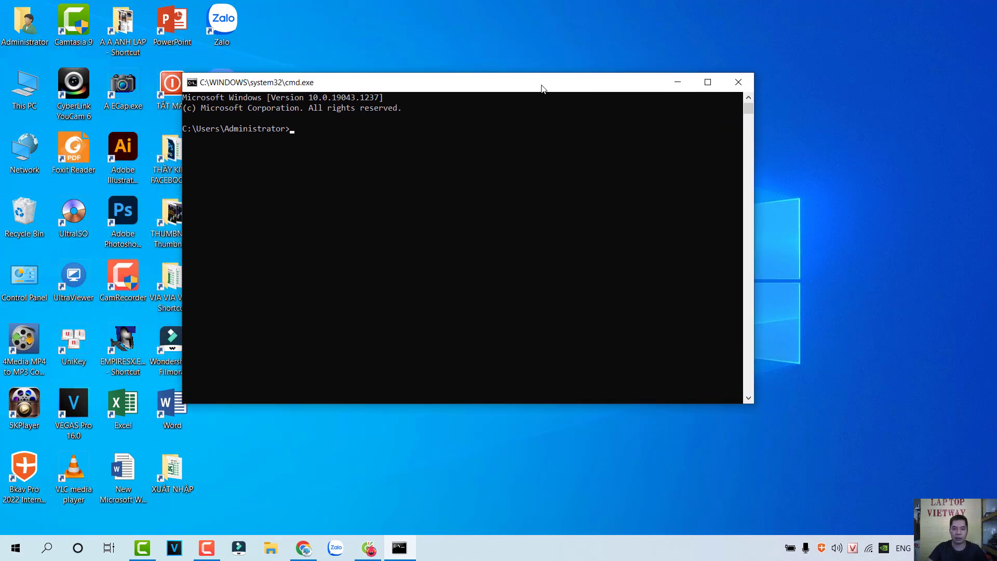
pyautogui.doubleClick(490, 82)
pyautogui.click(306, 82)
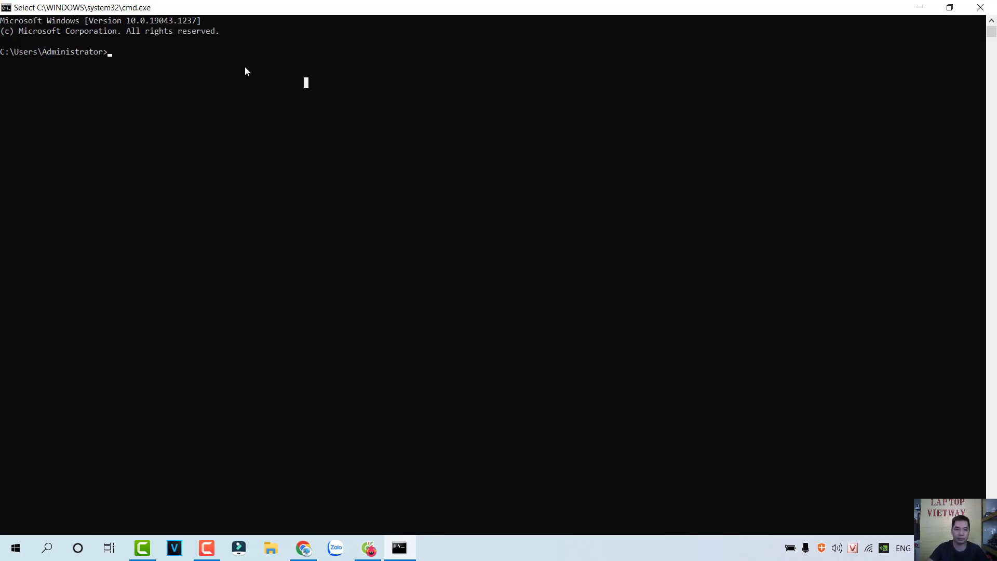
# Run the systeminfo command in the Command Prompt
pyautogui.click(231, 63)
pyautogui.write('sys')
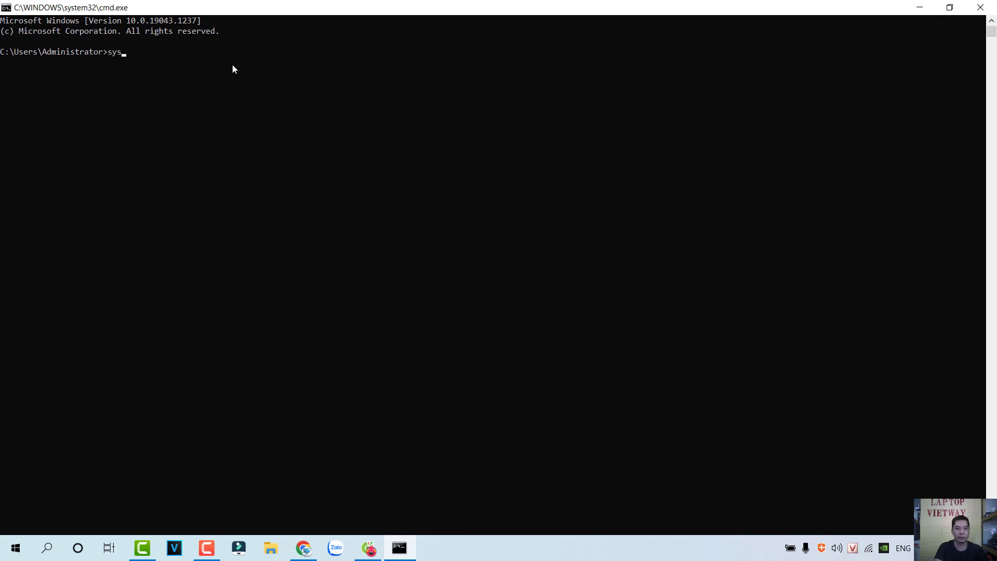
pyautogui.write('teminfo')
pyautogui.press('Return')
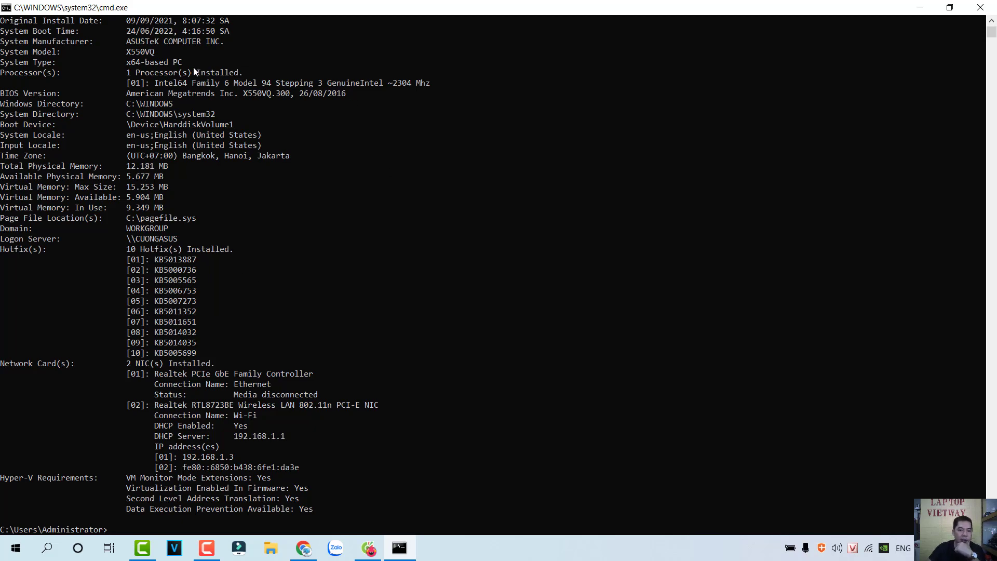
# Examine the BIOS Version line in the systeminfo output, highlighting its manufacturer, version and date, and close the Command Prompt
pyautogui.scroll(1, 171, 279)
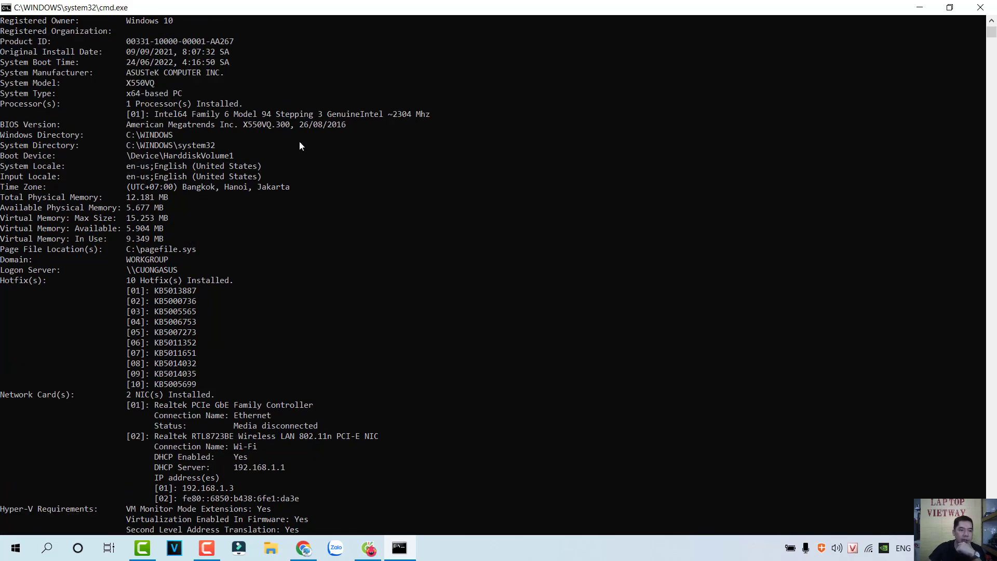
pyautogui.click(39, 124)
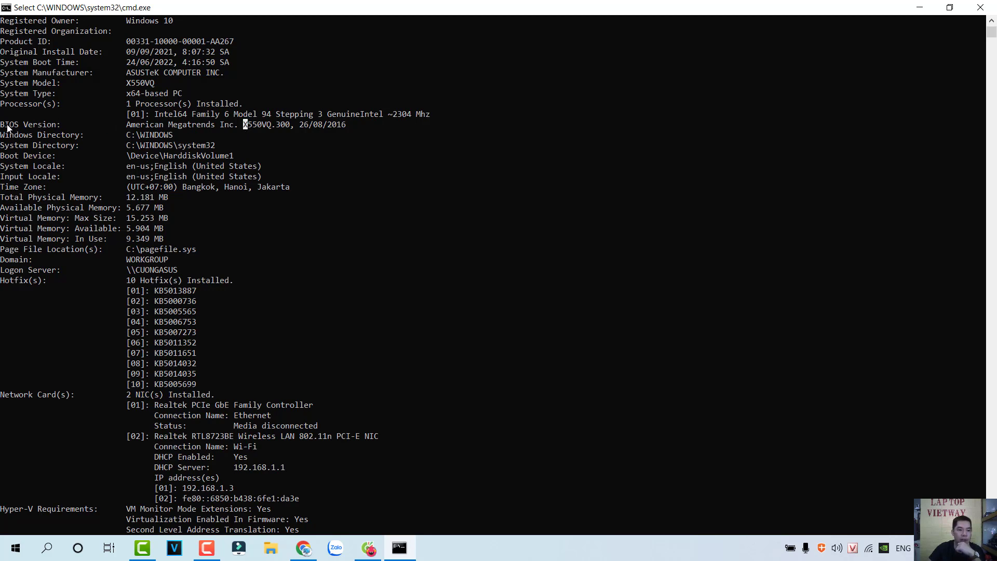
pyautogui.moveTo(1, 124); pyautogui.dragTo(58, 130)
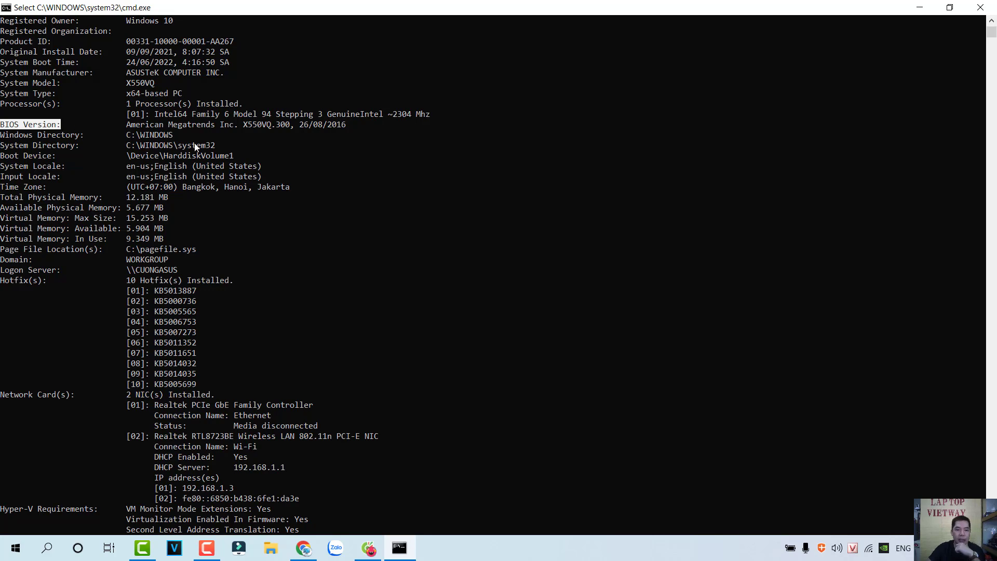
pyautogui.moveTo(128, 126); pyautogui.dragTo(167, 127)
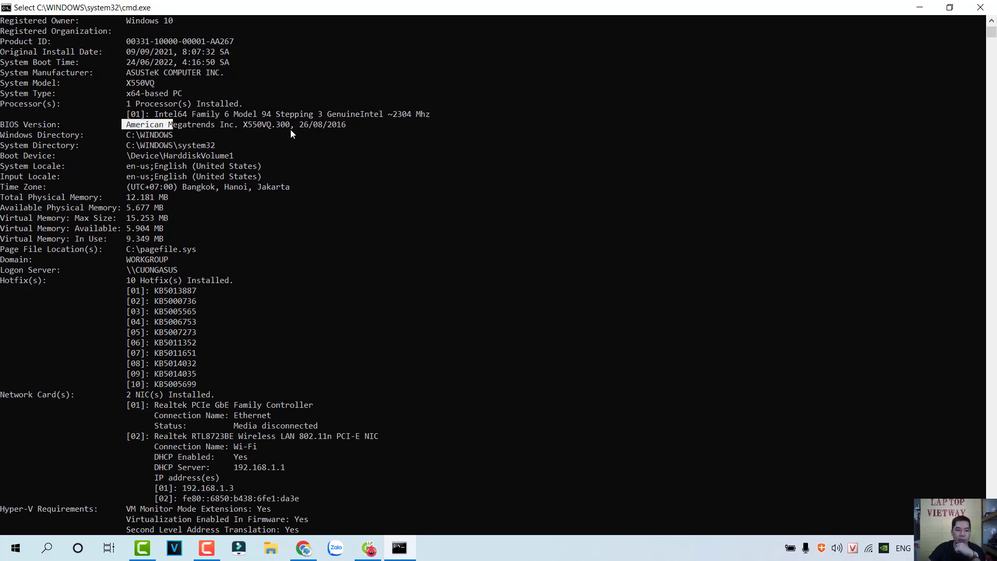
pyautogui.click(291, 130)
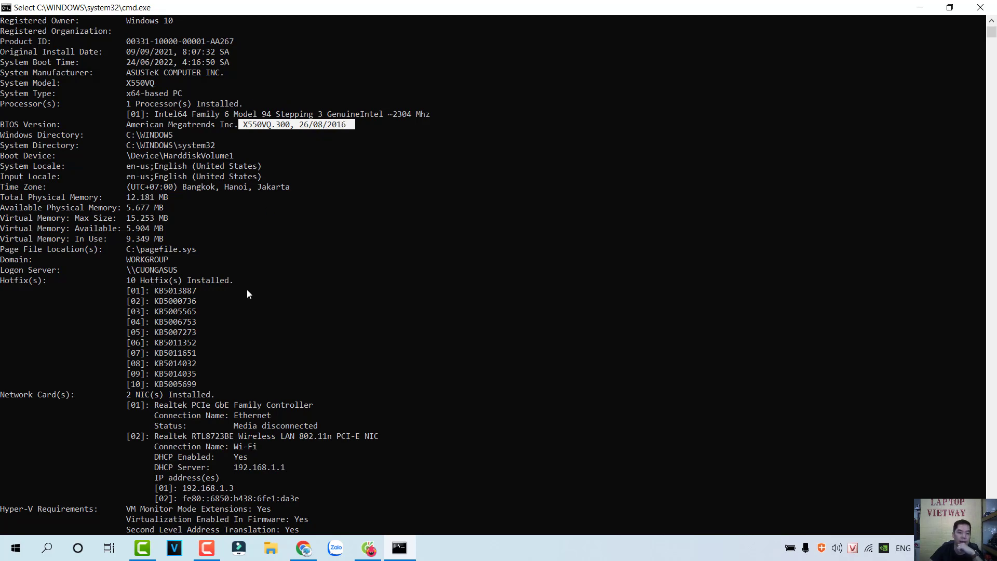
pyautogui.scroll(-1, 255, 303)
pyautogui.scroll(2, 257, 306)
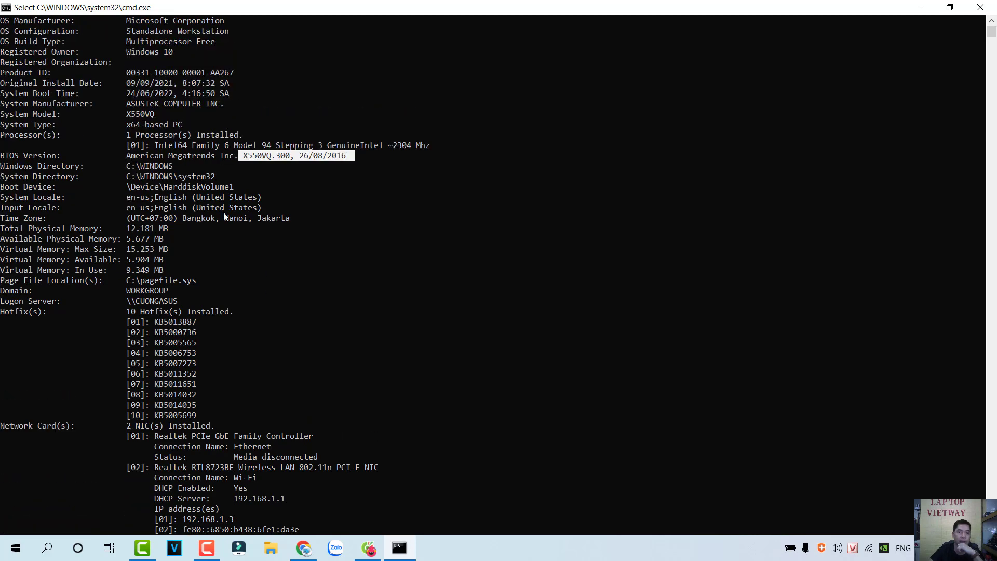
pyautogui.click(274, 147)
pyautogui.moveTo(2, 155); pyautogui.dragTo(354, 158)
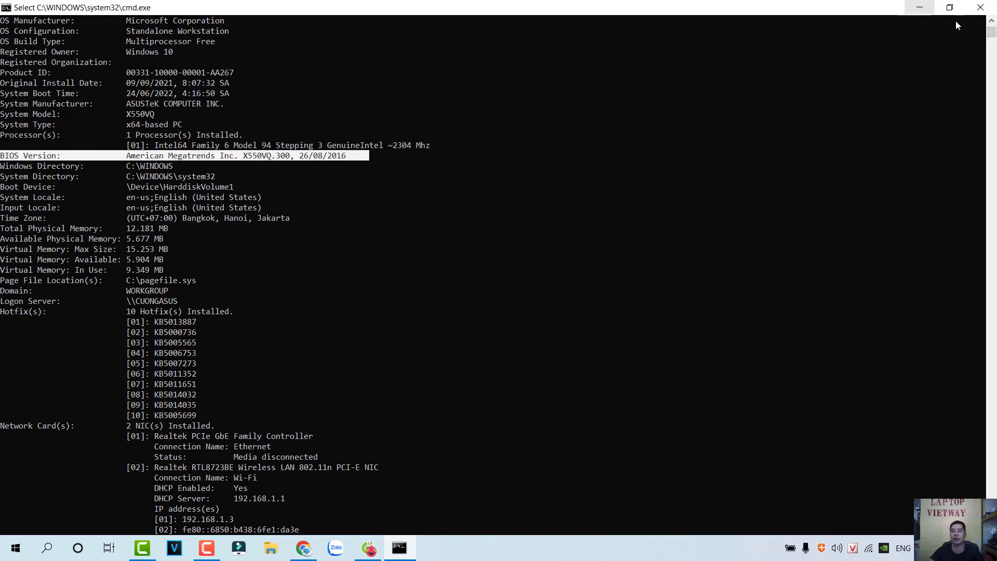
pyautogui.click(980, 7)
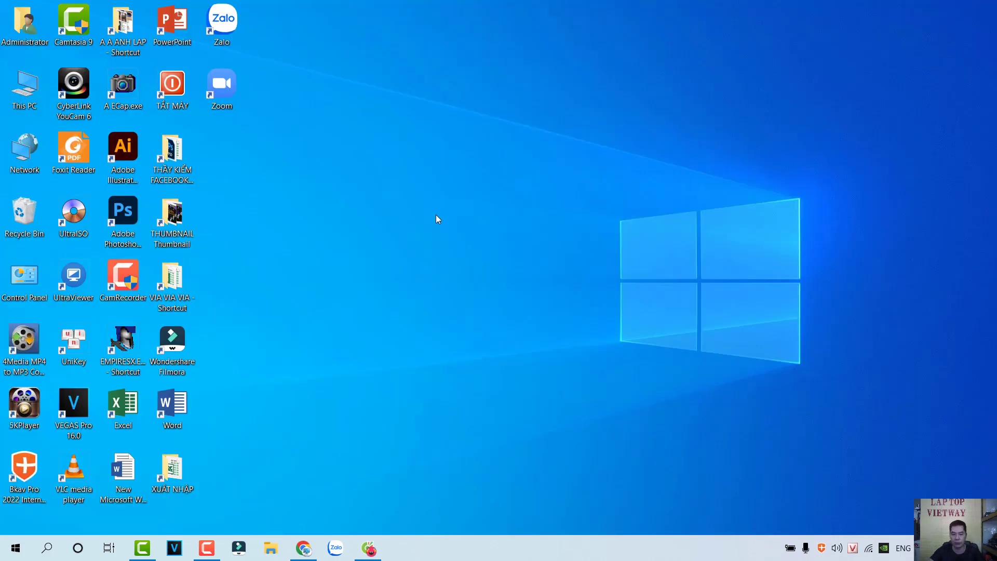
pyautogui.rightClick(361, 200)
pyautogui.click(397, 239)
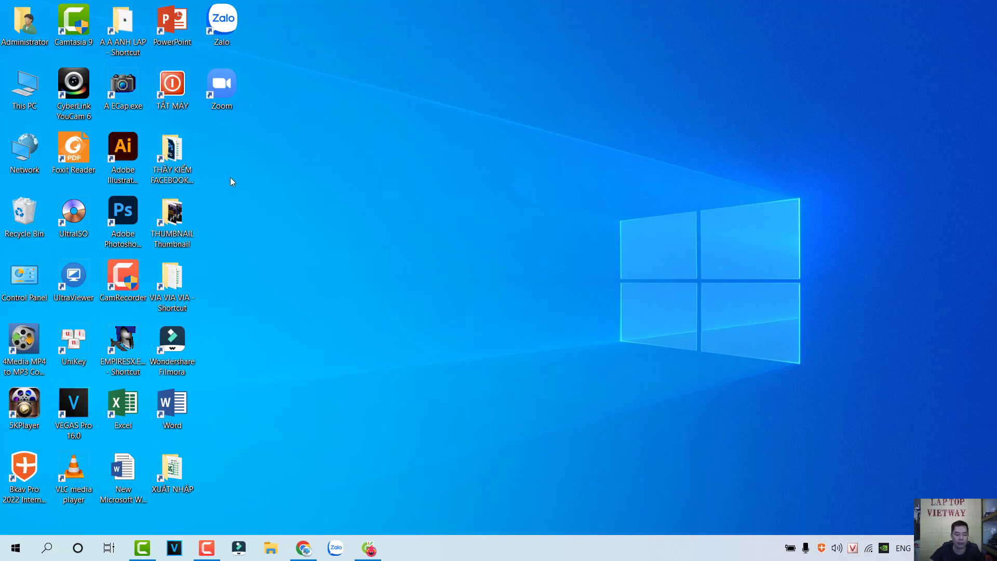
# Launch the DirectX Diagnostic Tool by running dxdiag, review its system information including the BIOS entry, and exit it
pyautogui.press('super+r')
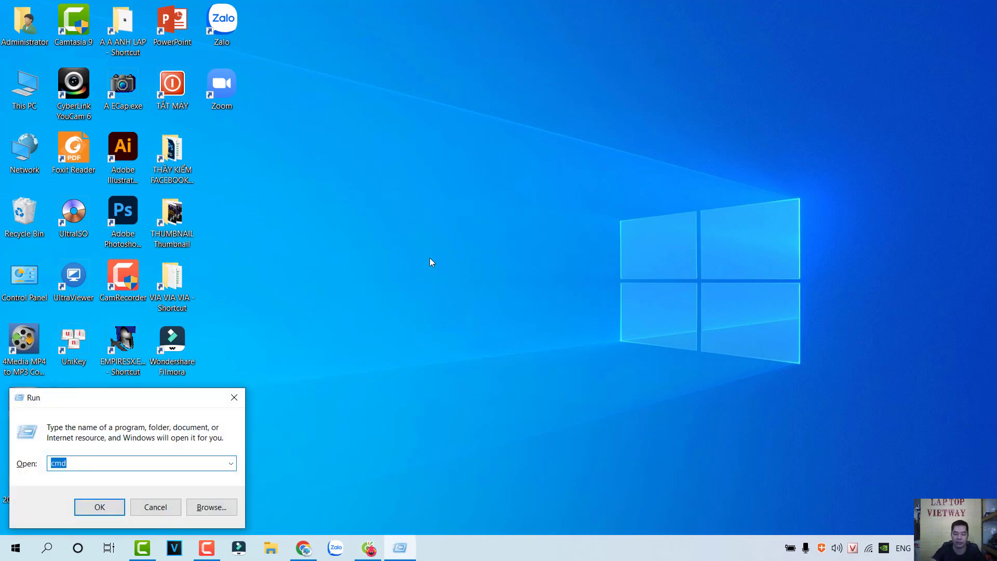
pyautogui.write('dx')
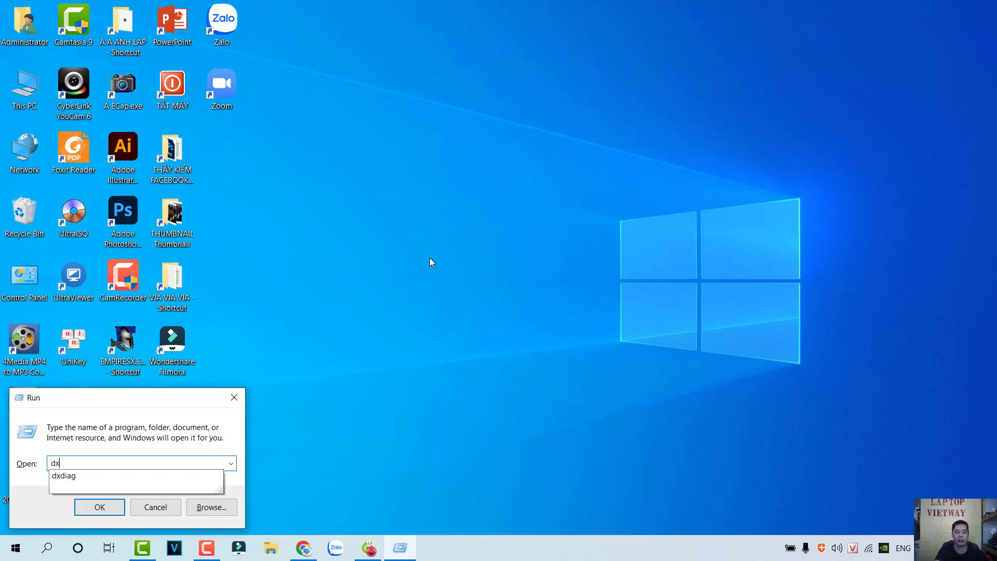
pyautogui.write('diag')
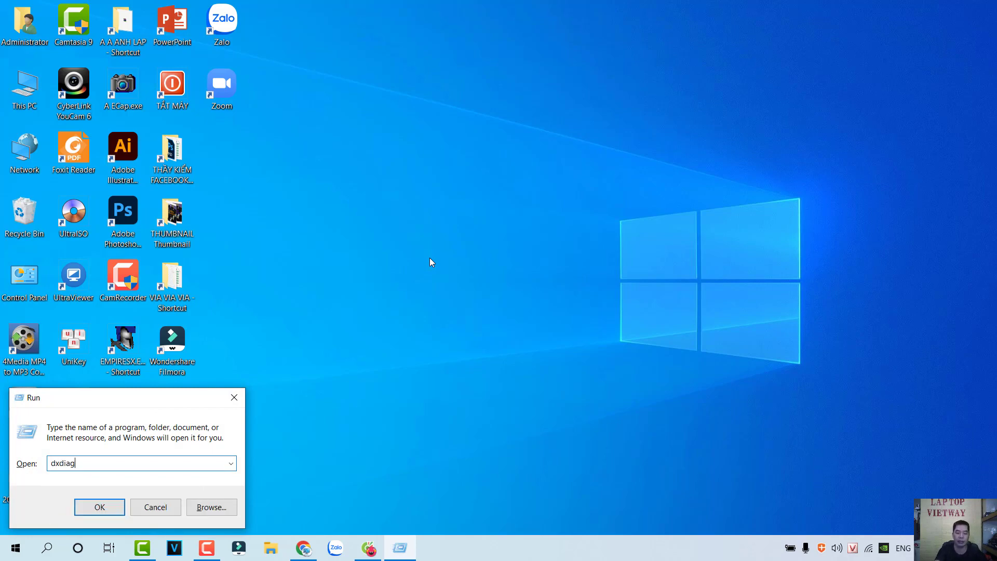
pyautogui.press('Return')
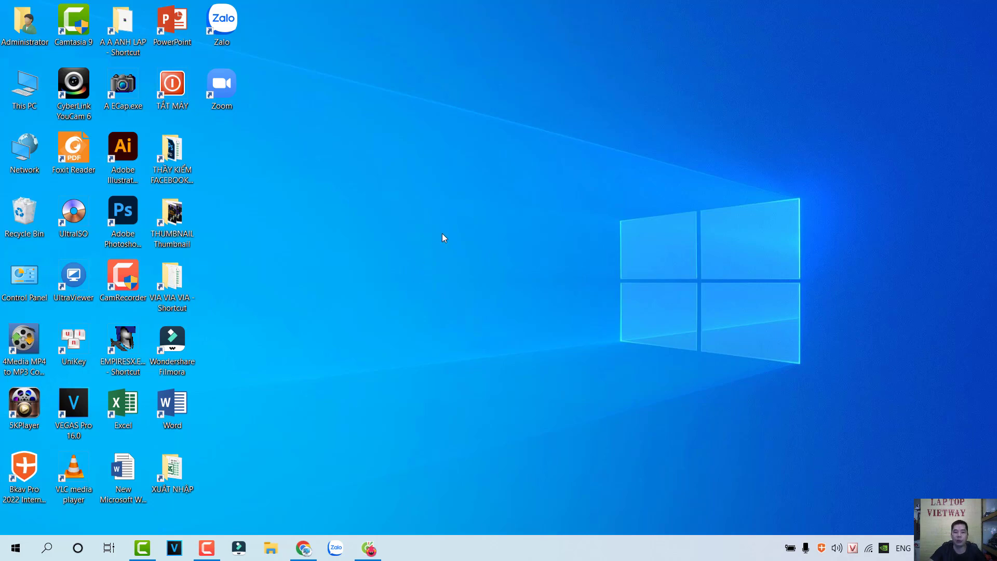
pyautogui.rightClick(431, 216)
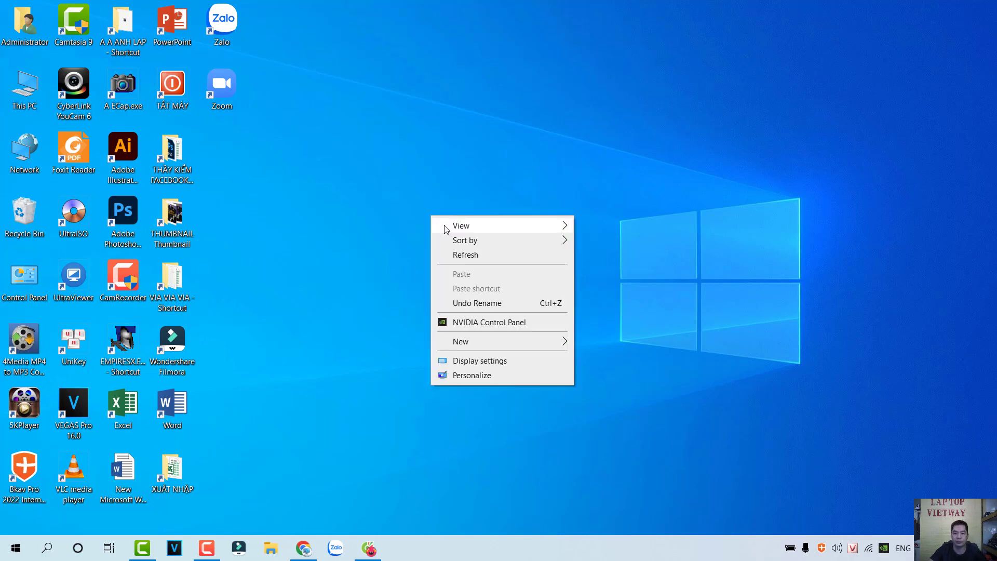
pyautogui.click(465, 253)
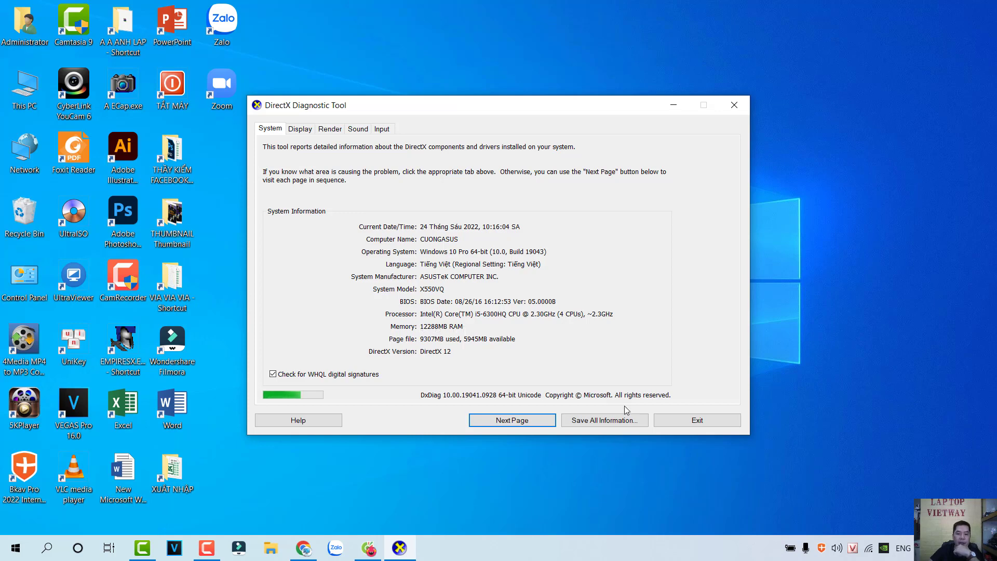
pyautogui.click(690, 421)
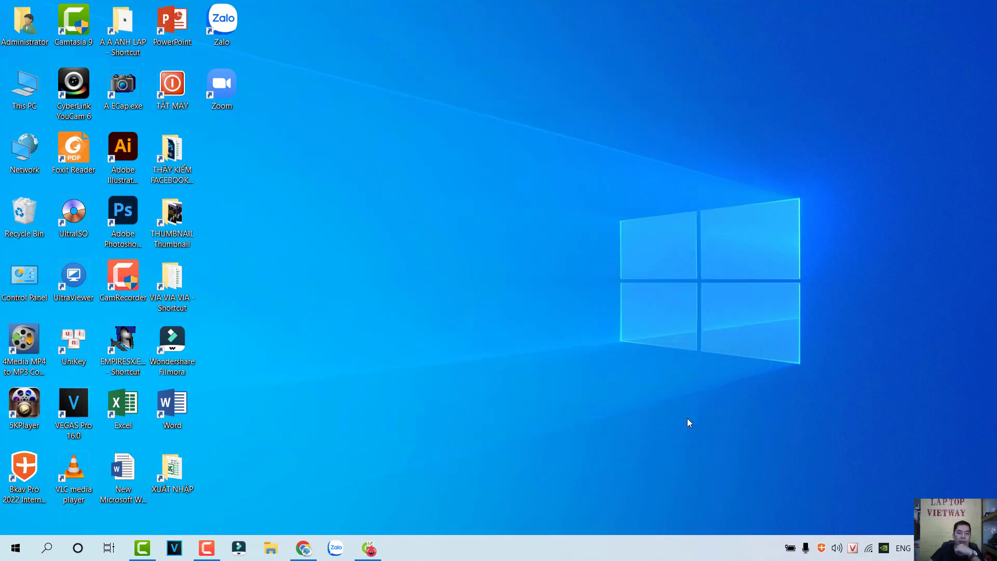
# Open the properties of This PC, examine the processor and installed RAM in the device specifications, and close Settings
pyautogui.rightClick(25, 84)
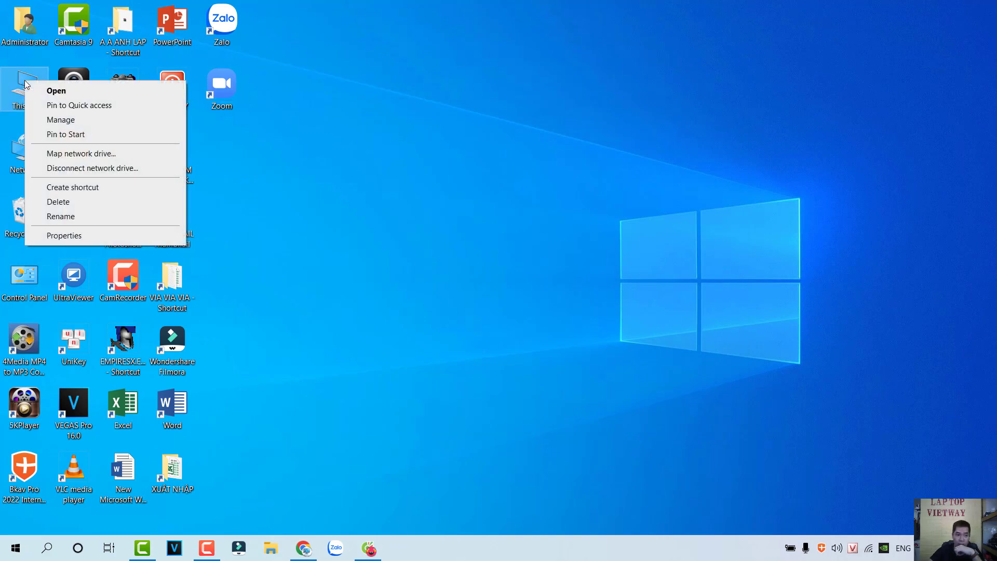
pyautogui.click(131, 236)
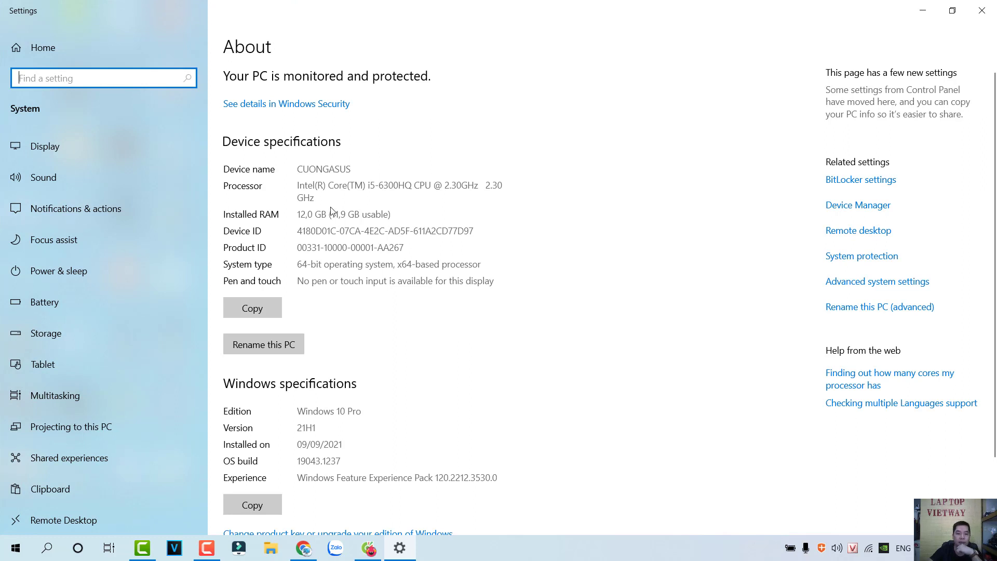
pyautogui.moveTo(370, 184); pyautogui.dragTo(425, 186)
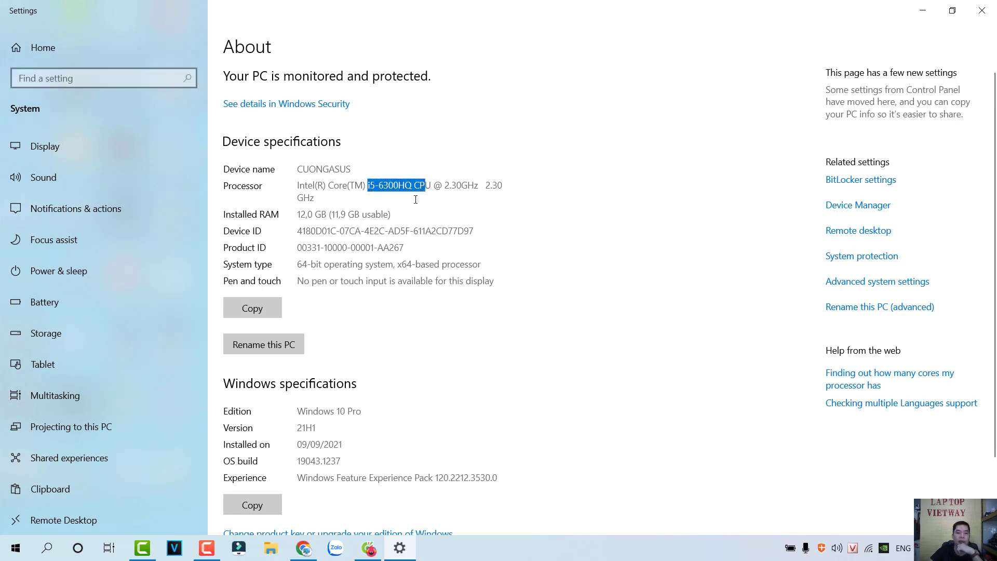
pyautogui.click(448, 198)
pyautogui.moveTo(442, 185); pyautogui.dragTo(497, 185)
pyautogui.click(369, 208)
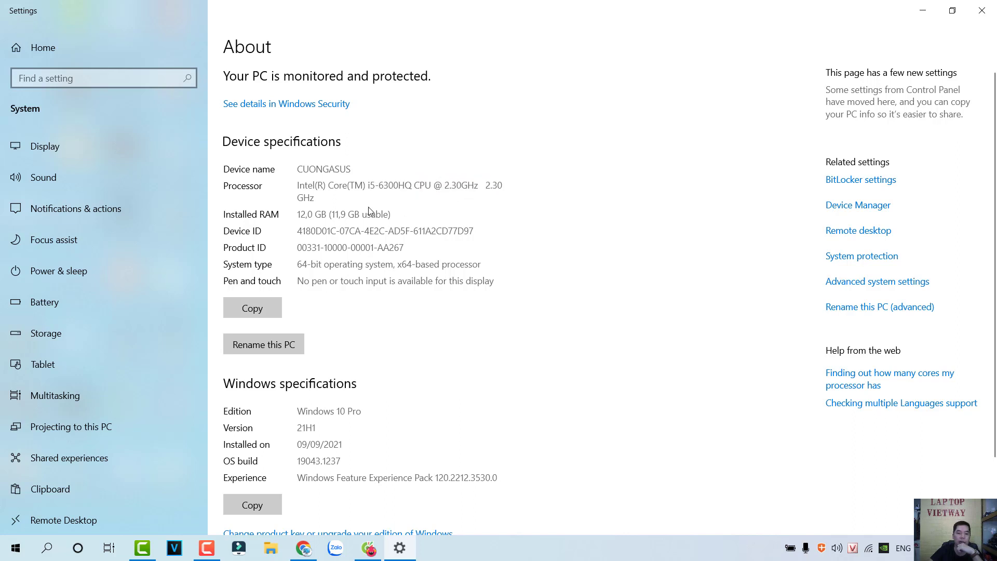
pyautogui.moveTo(298, 216); pyautogui.dragTo(334, 215)
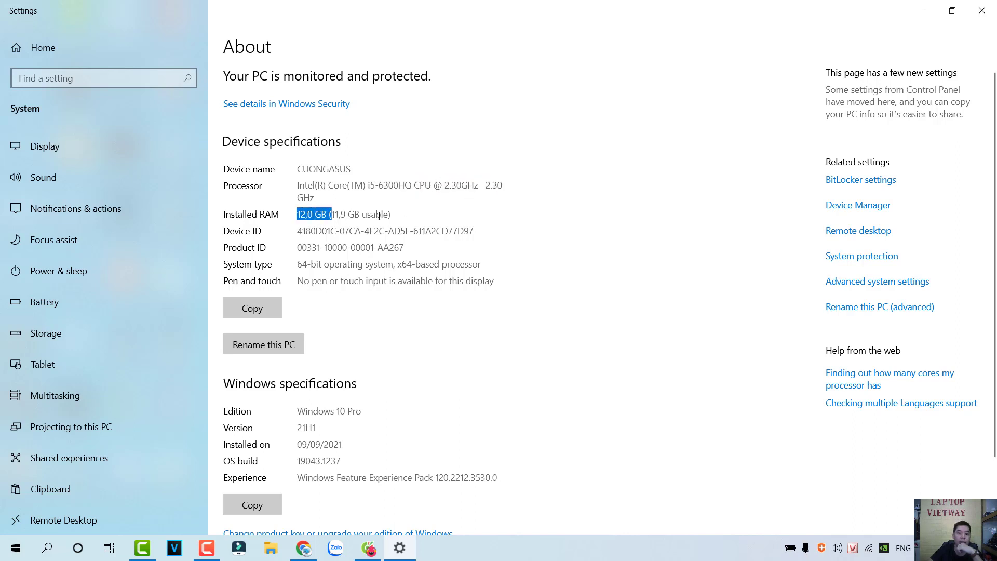
pyautogui.click(982, 10)
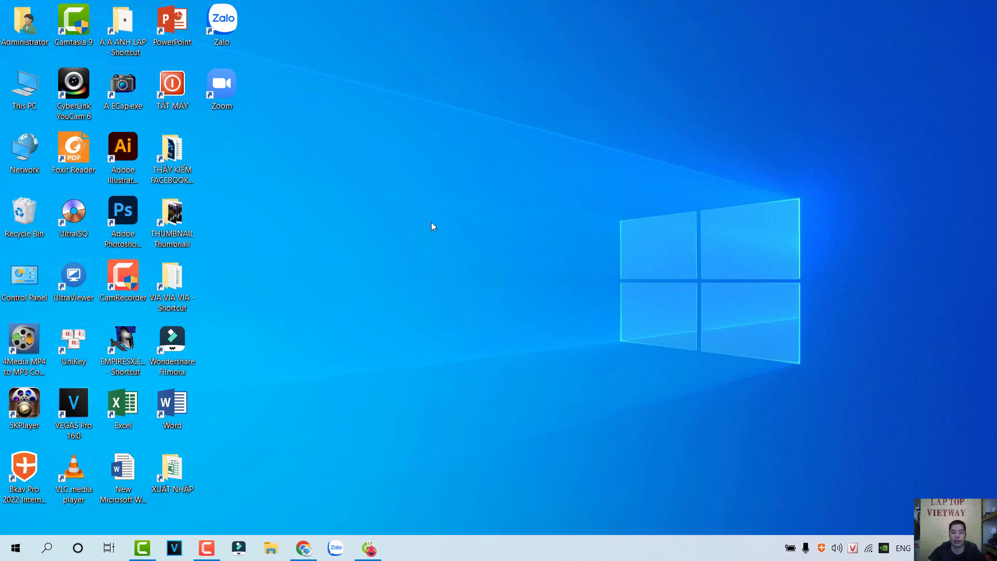
# Switch to the Cốc Cốc browser and open the Google homepage in a new tab
pyautogui.click(372, 549)
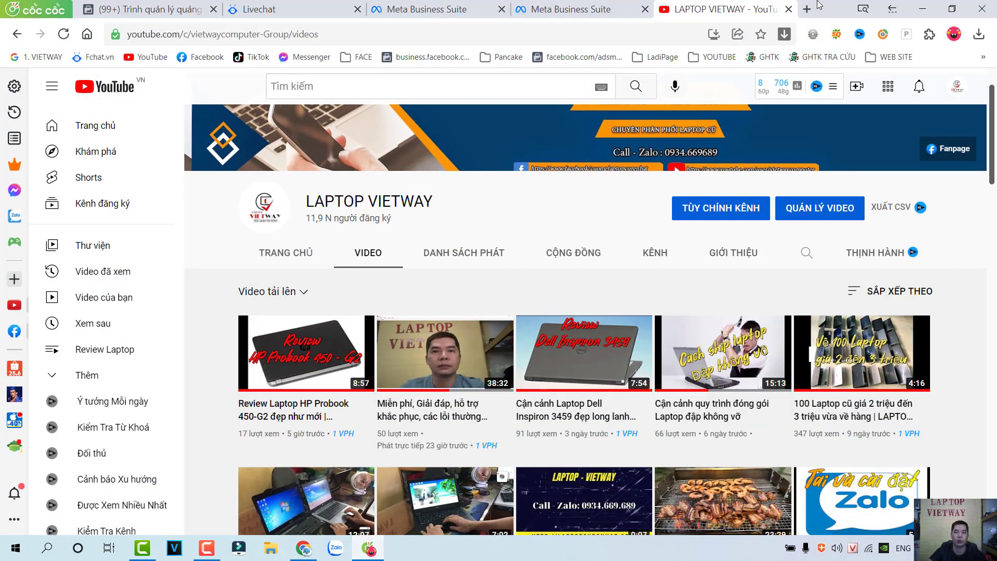
pyautogui.scroll(-3, 467, 280)
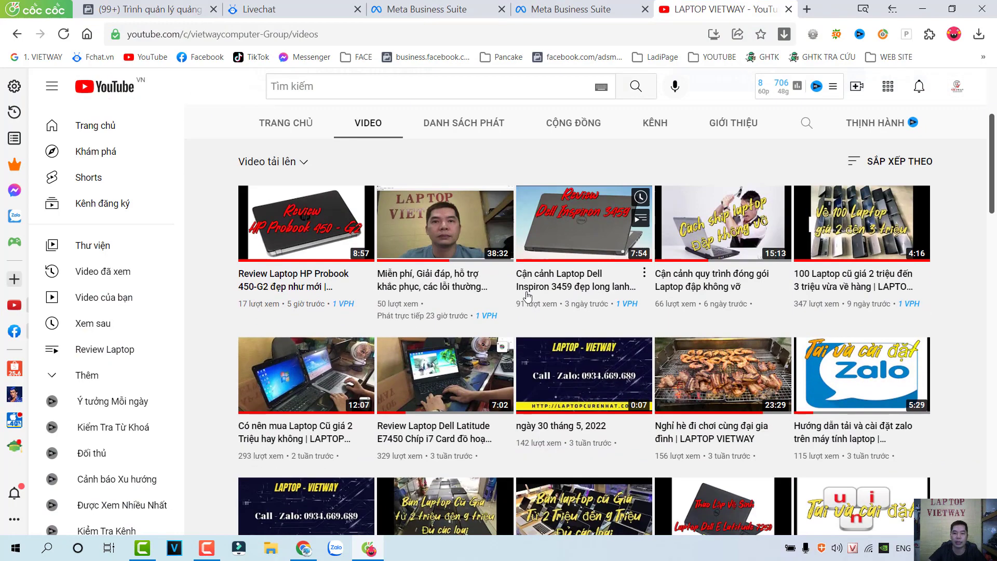
pyautogui.scroll(4, 532, 281)
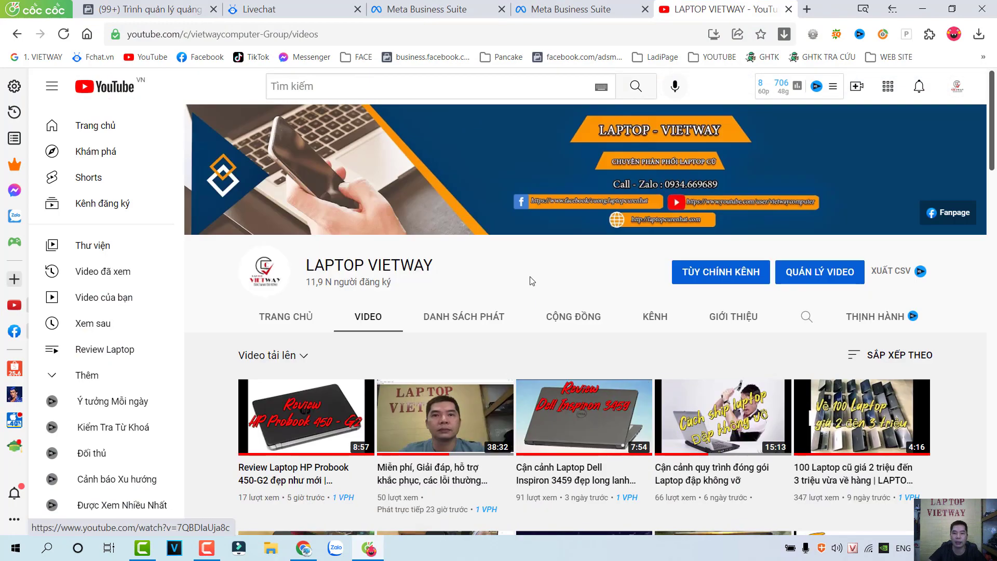
pyautogui.click(808, 9)
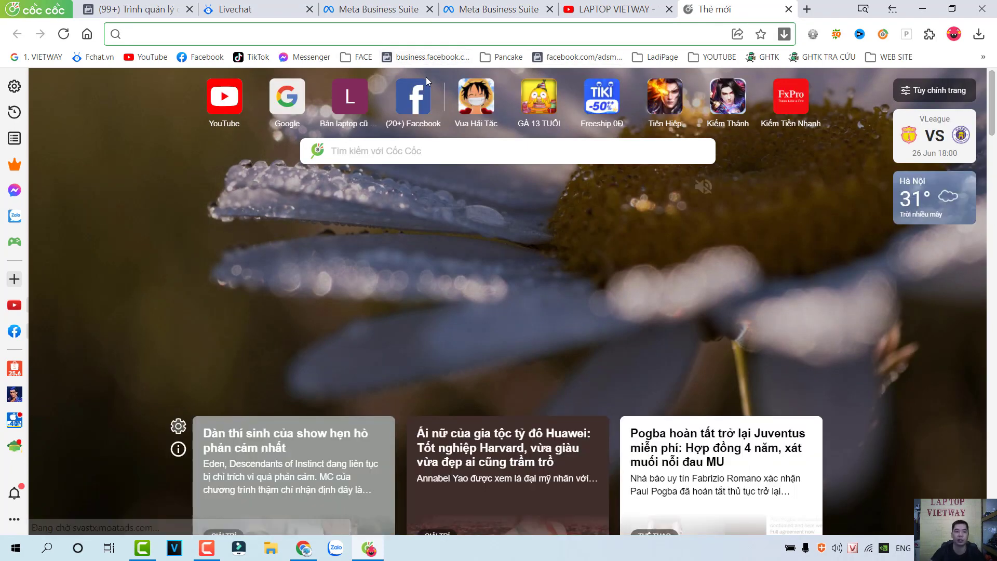
pyautogui.click(44, 58)
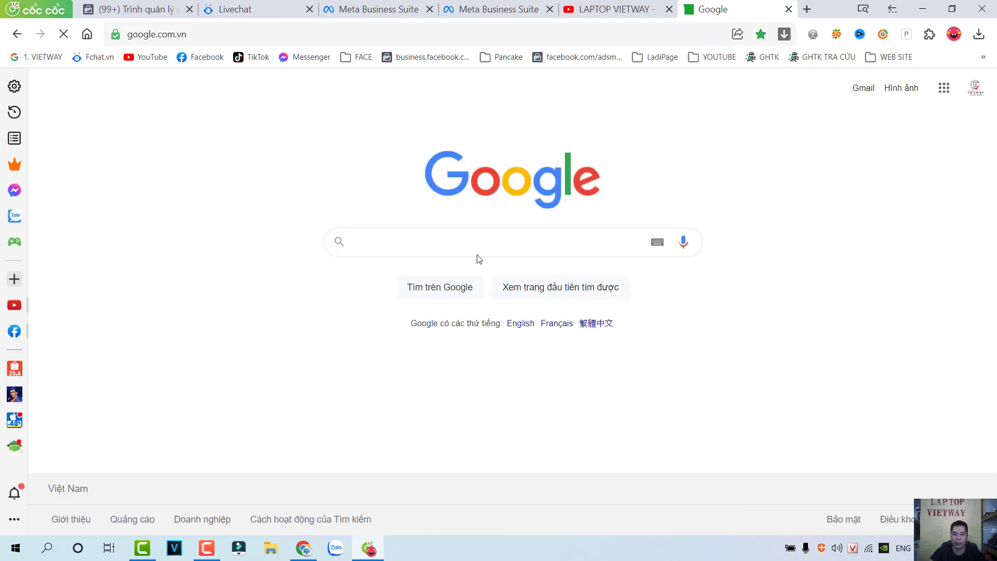
# Search Google for "camtest" and open the webcam test site vi.webcamtests.com from the results
pyautogui.click(454, 238)
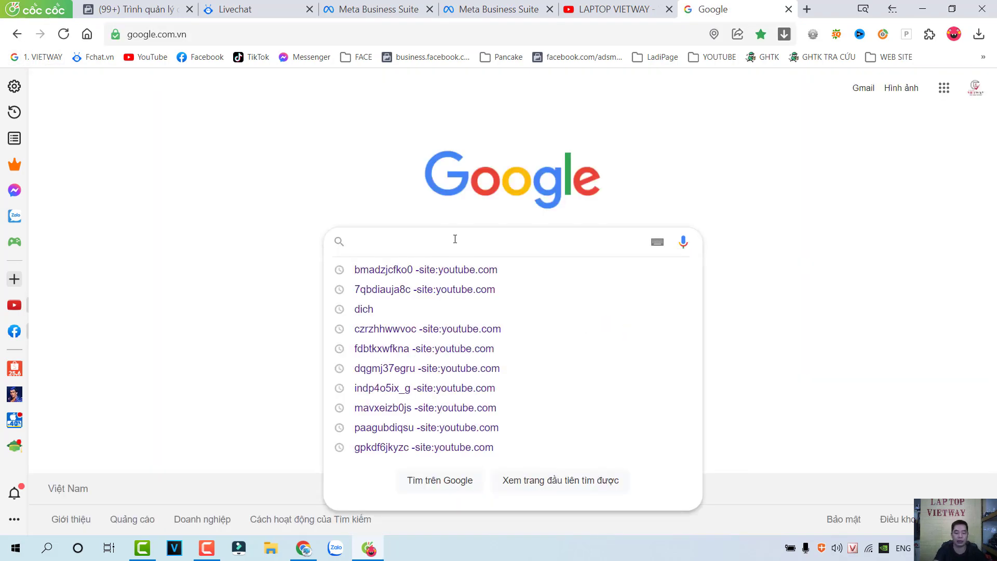
pyautogui.write('cam')
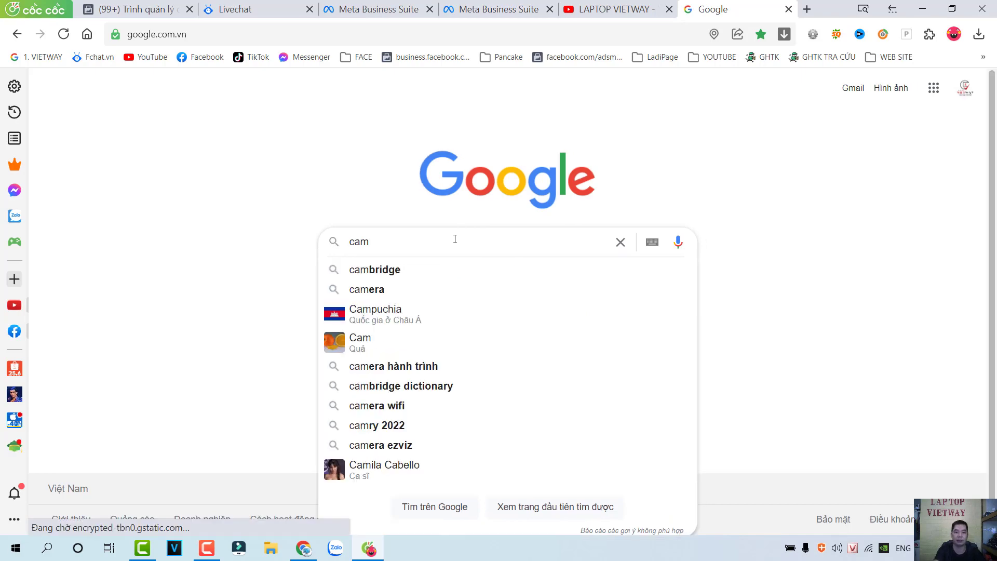
pyautogui.write('test')
pyautogui.press('Return')
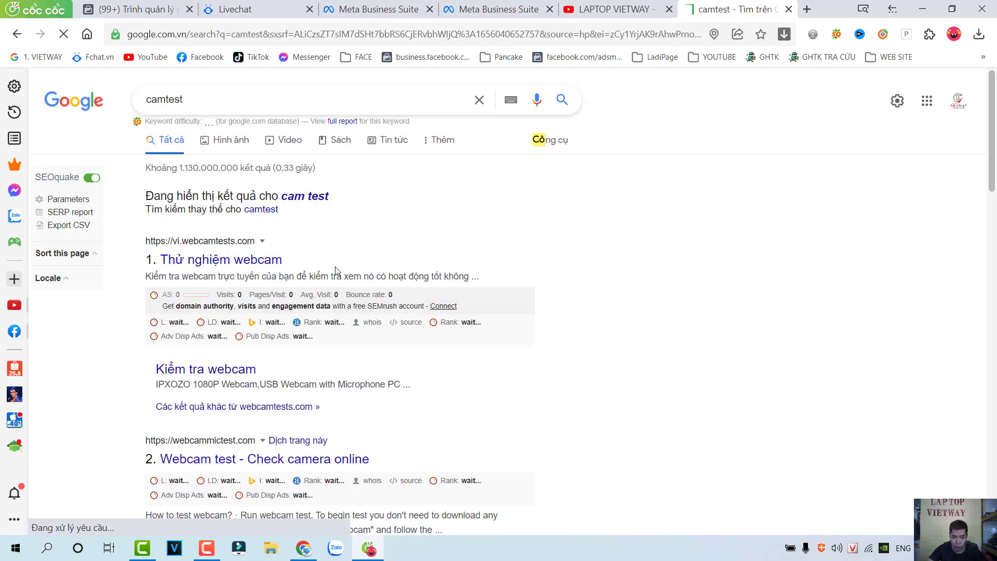
pyautogui.click(230, 261)
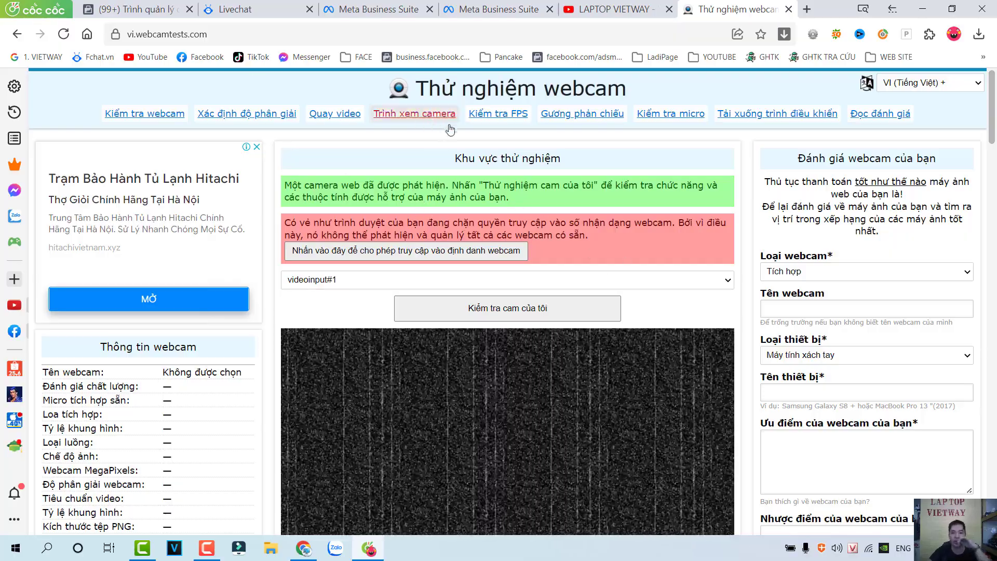
# Allow the webcam test site to access the camera identifiers and check which cameras its device list offers
pyautogui.click(717, 281)
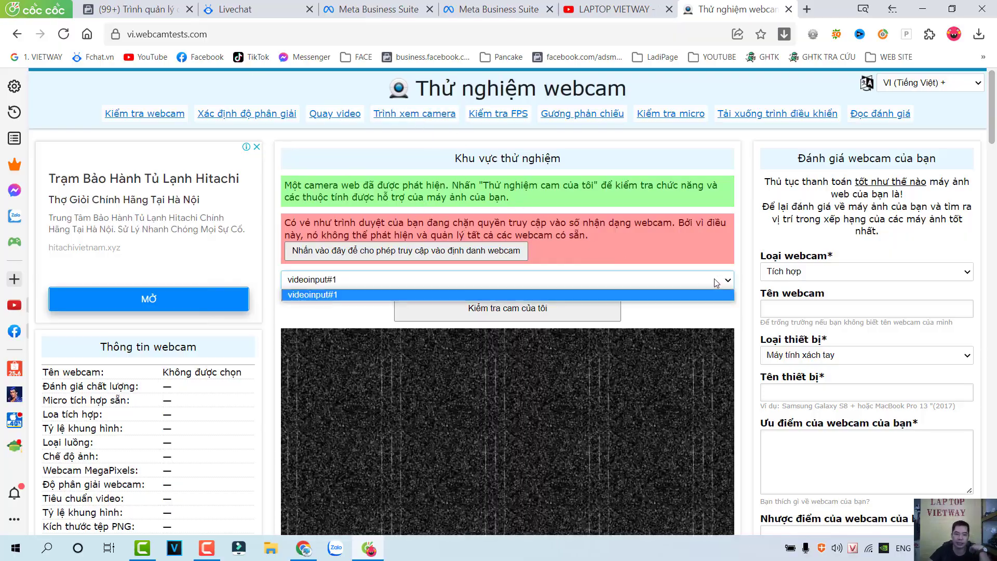
pyautogui.click(554, 266)
pyautogui.click(438, 252)
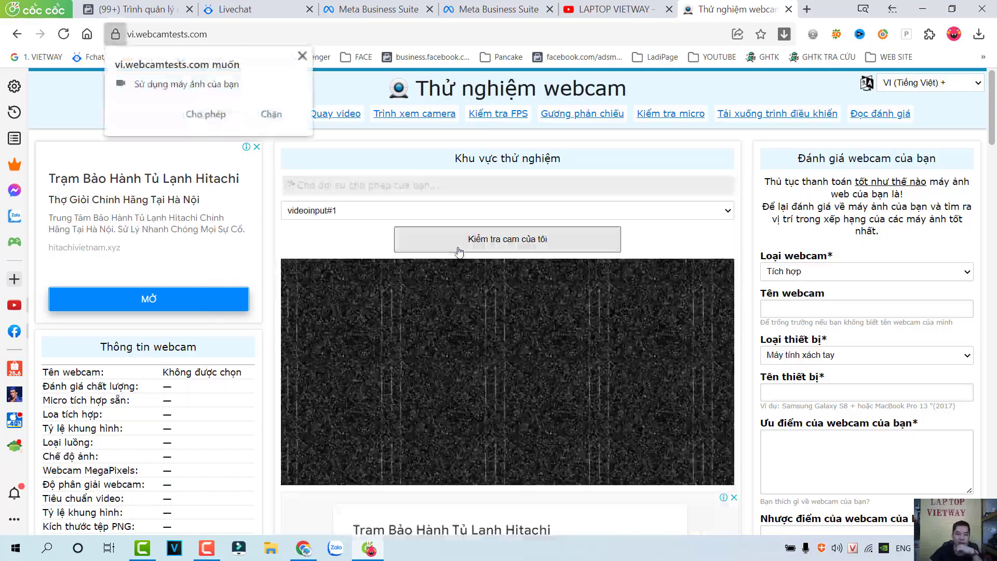
pyautogui.press('Escape')
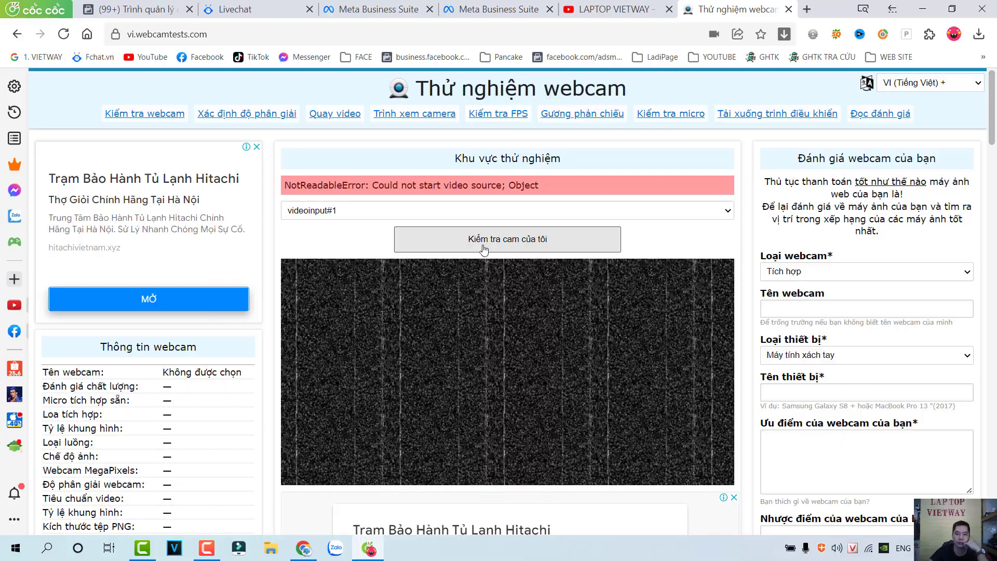
pyautogui.click(723, 212)
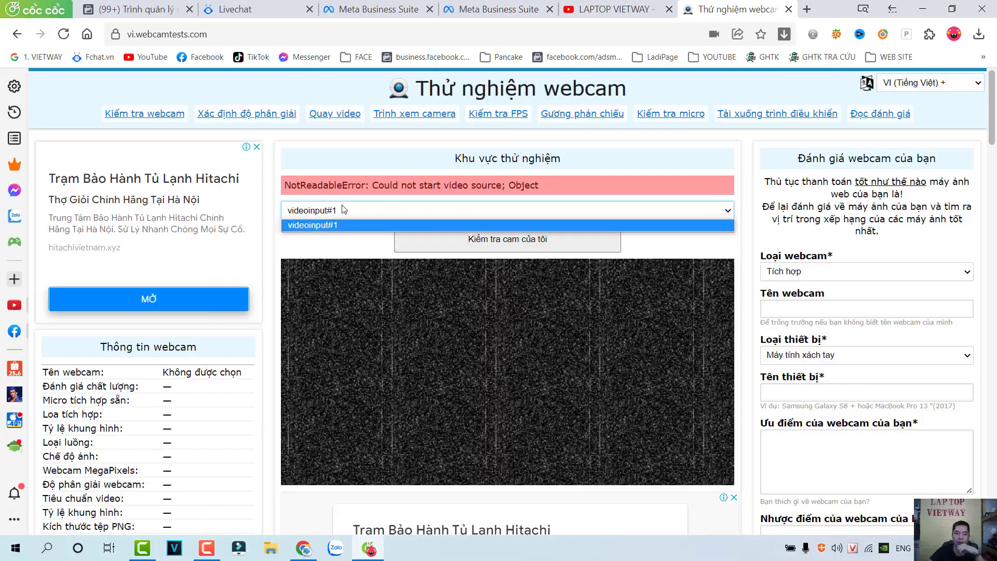
pyautogui.click(525, 213)
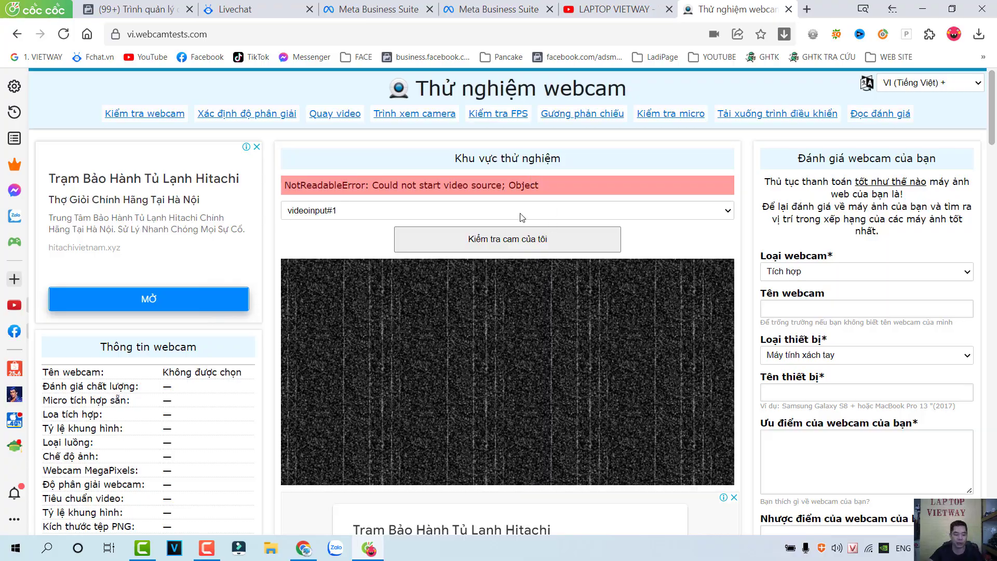
# Enable the USB2.0 VGA UVC WebCam under Cameras in the Device Manager of Computer Management
pyautogui.press('super+d')
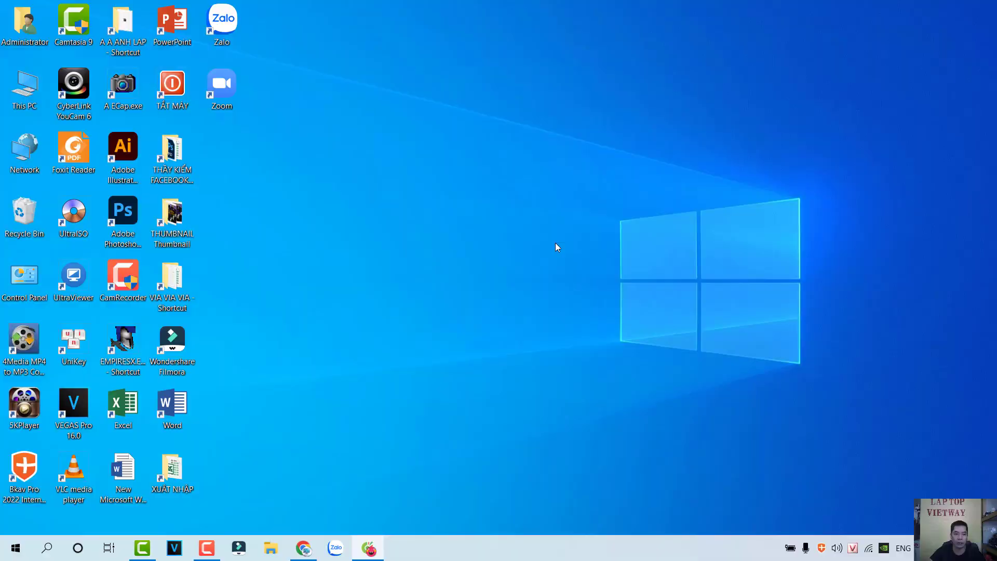
pyautogui.rightClick(23, 85)
pyautogui.click(58, 118)
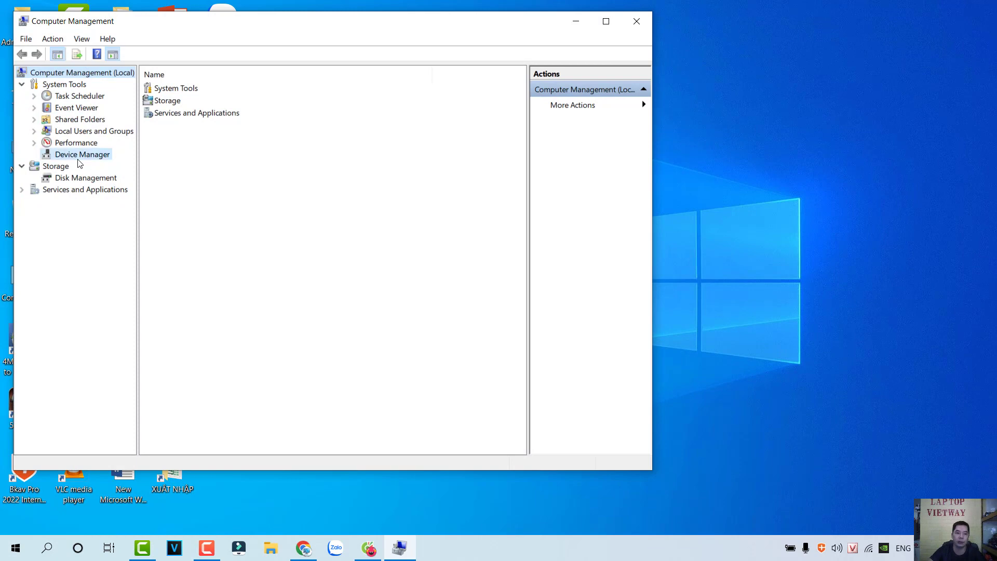
pyautogui.click(79, 156)
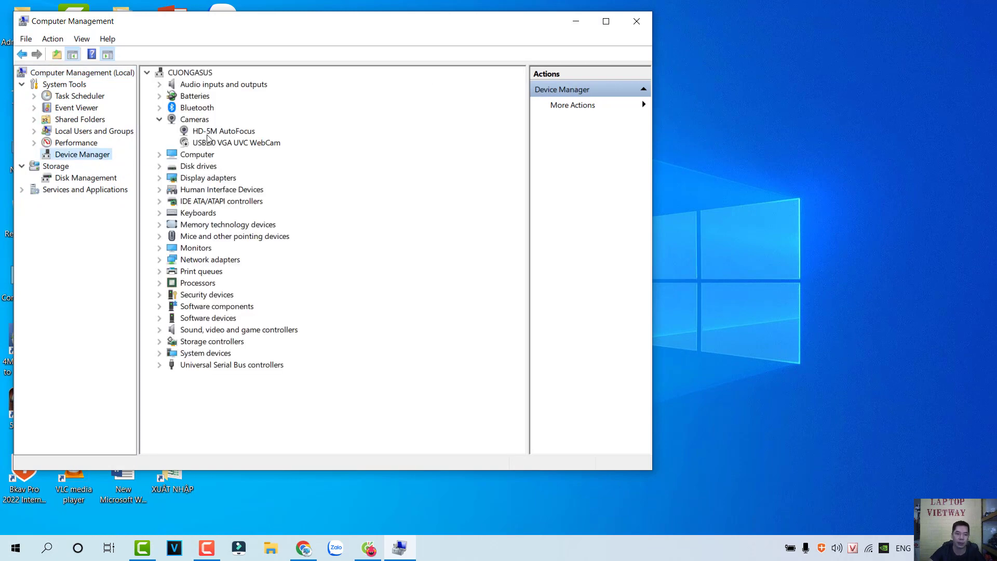
pyautogui.rightClick(208, 143)
pyautogui.click(268, 165)
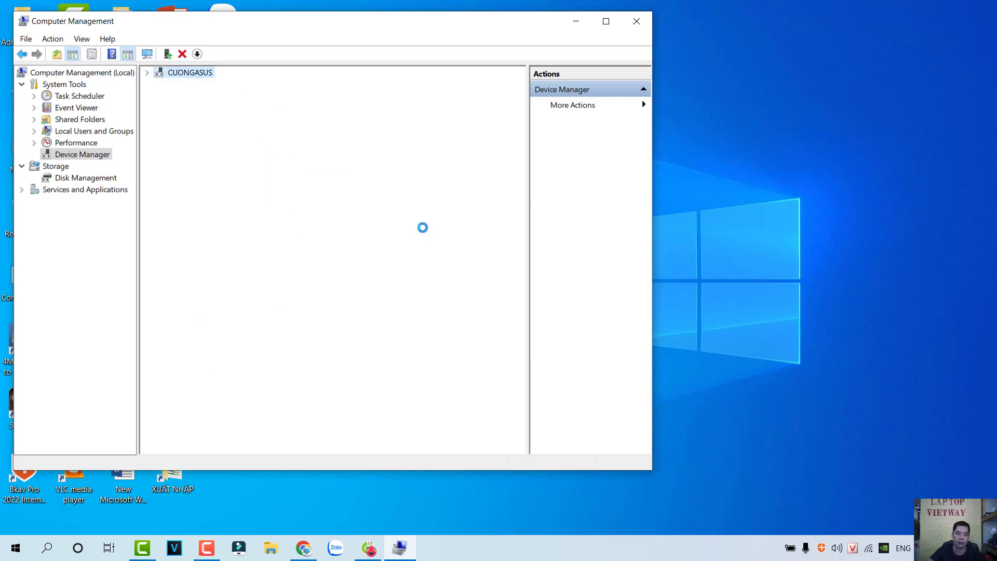
pyautogui.click(576, 22)
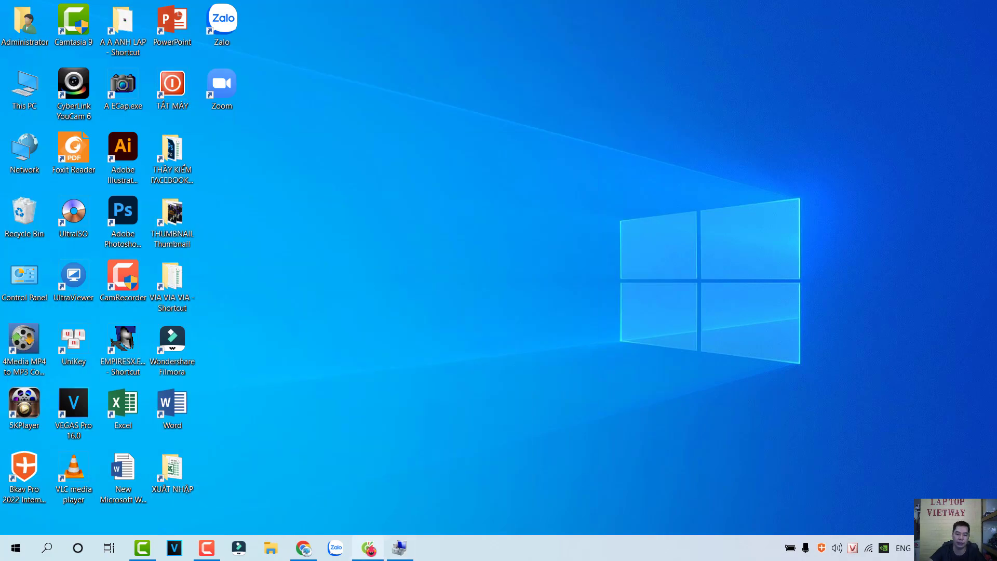
pyautogui.click(400, 548)
# Return to the webcam test page in Cốc Cốc and try testing the videoinput#1 camera
pyautogui.click(368, 548)
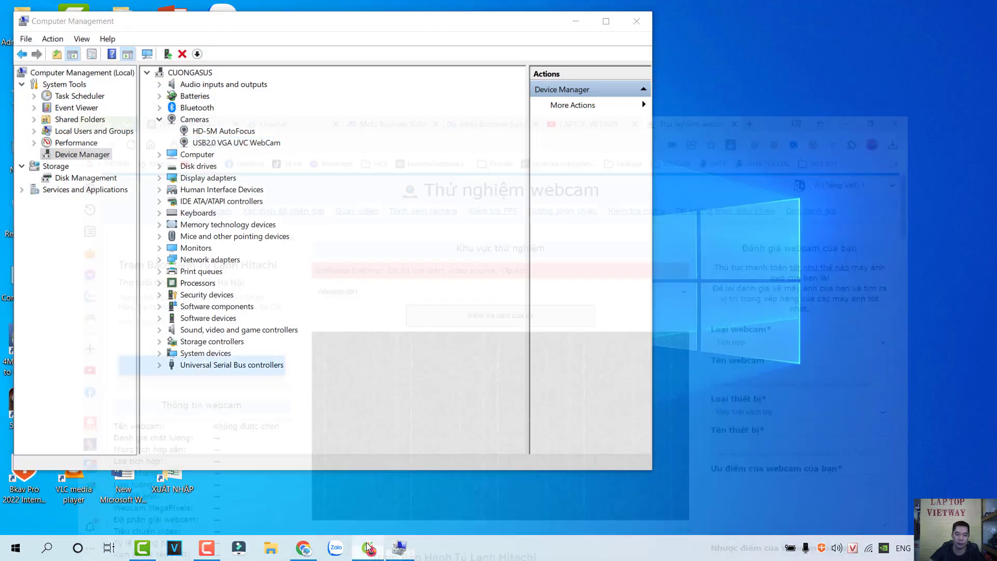
pyautogui.click(515, 243)
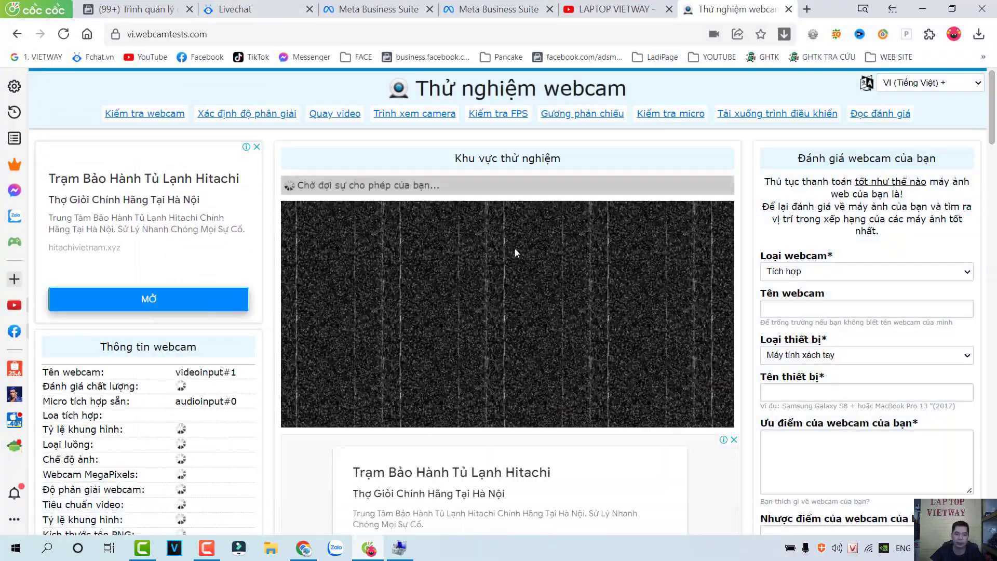
pyautogui.click(550, 224)
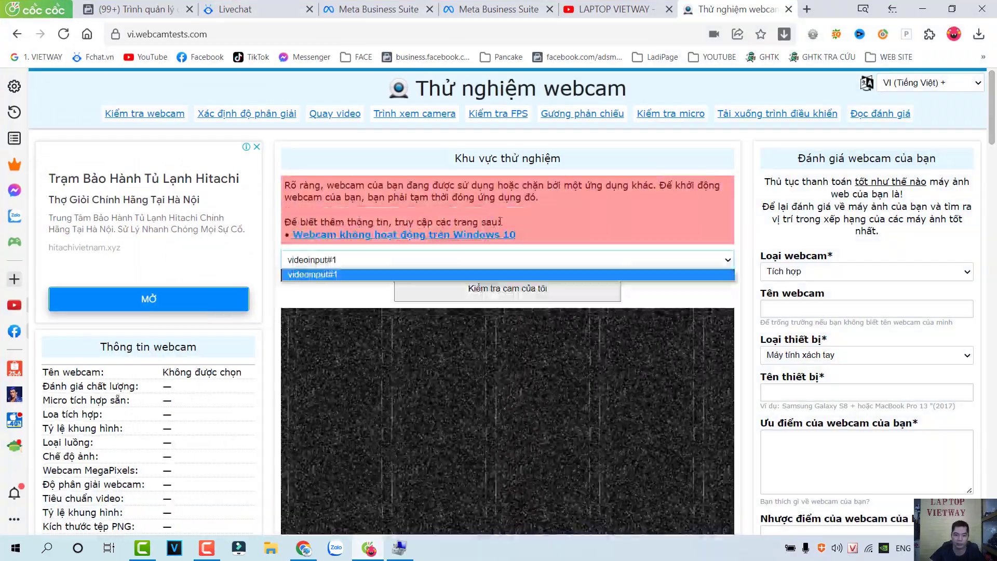
# Go back to the search results, reopen the webcam test site and try testing the HD-5M AutoFocus camera
pyautogui.click(19, 35)
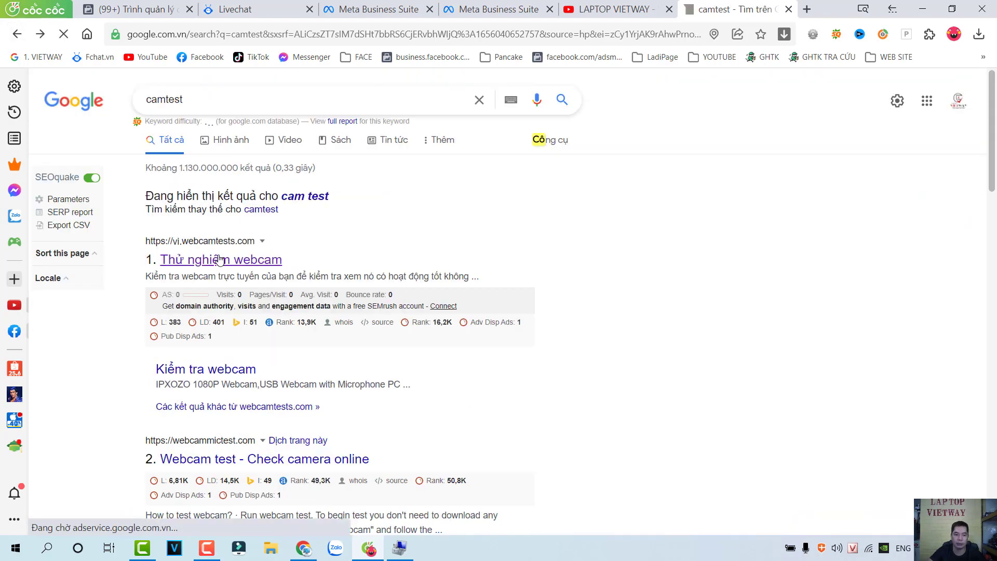
pyautogui.click(381, 258)
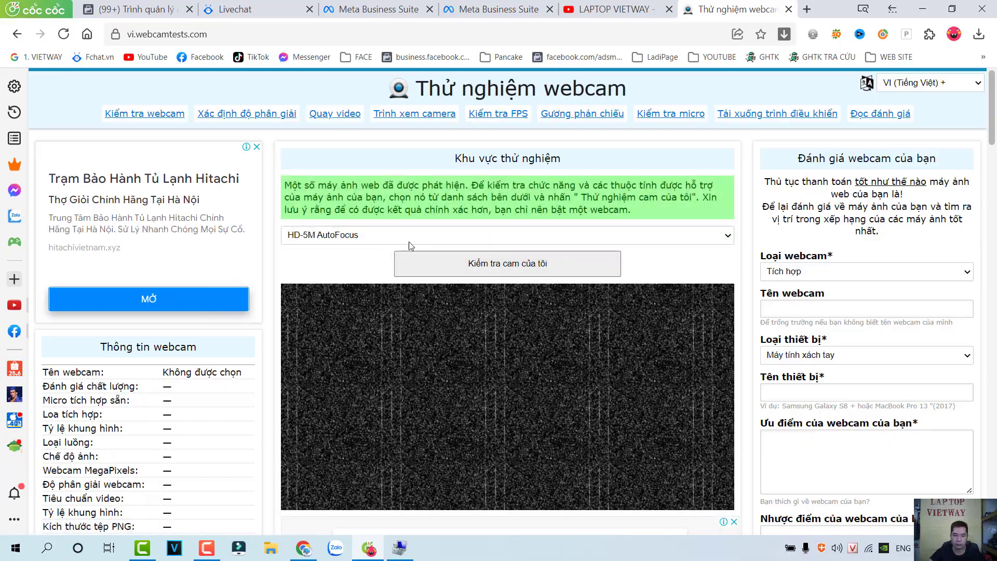
pyautogui.click(487, 265)
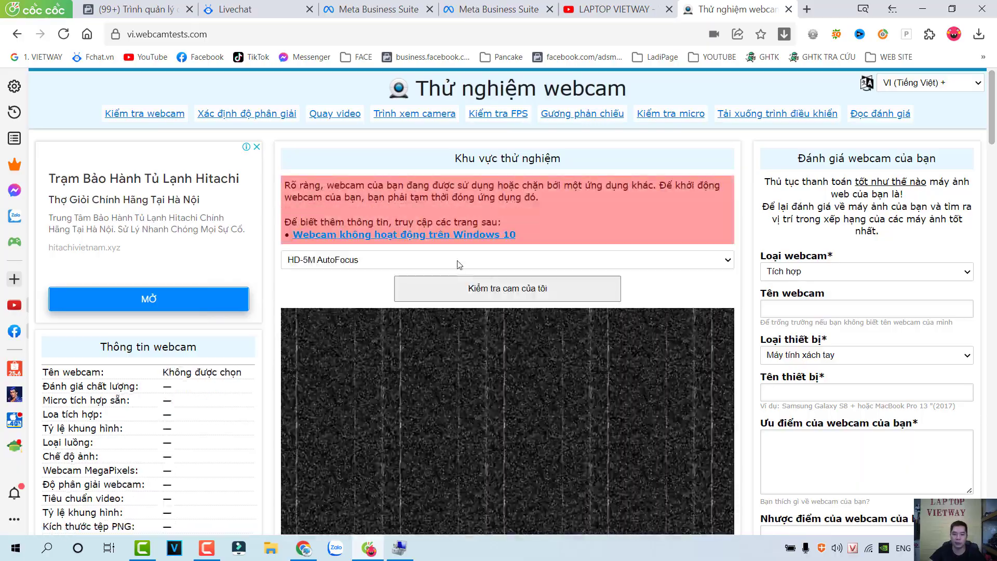
# Choose the USB2.0 VGA UVC WebCam as the camera and run the webcam test
pyautogui.click(371, 262)
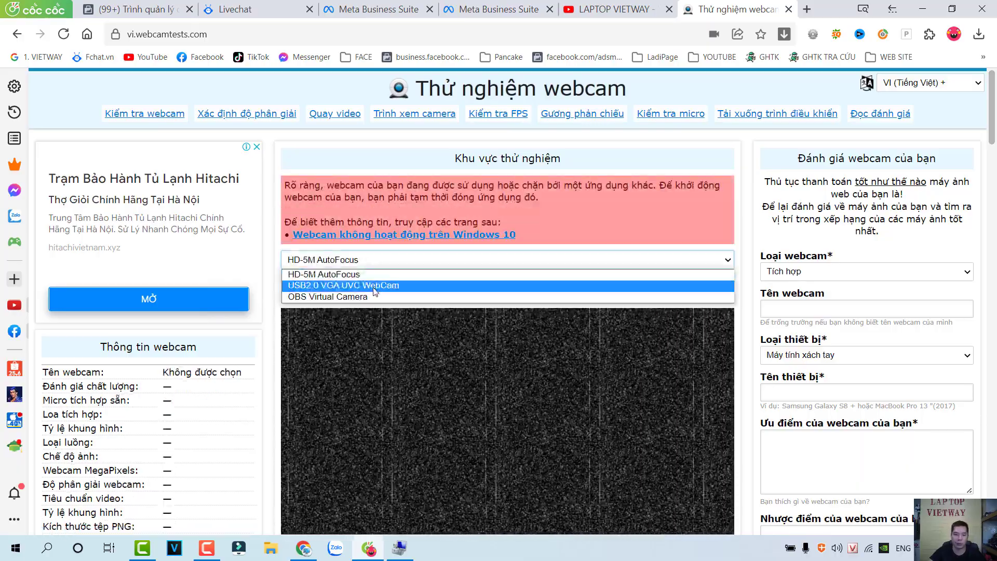
pyautogui.click(374, 286)
pyautogui.click(472, 290)
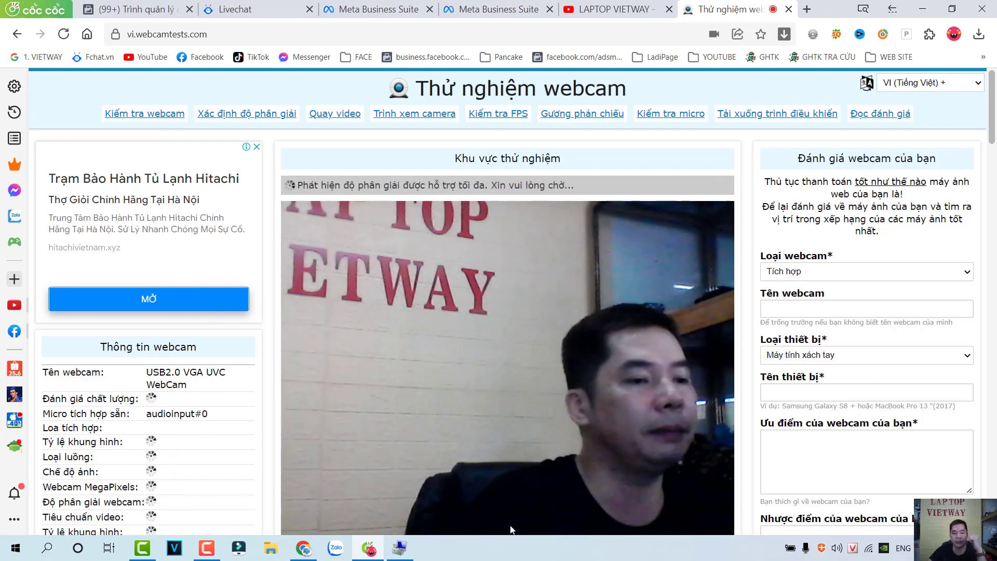
pyautogui.click(144, 549)
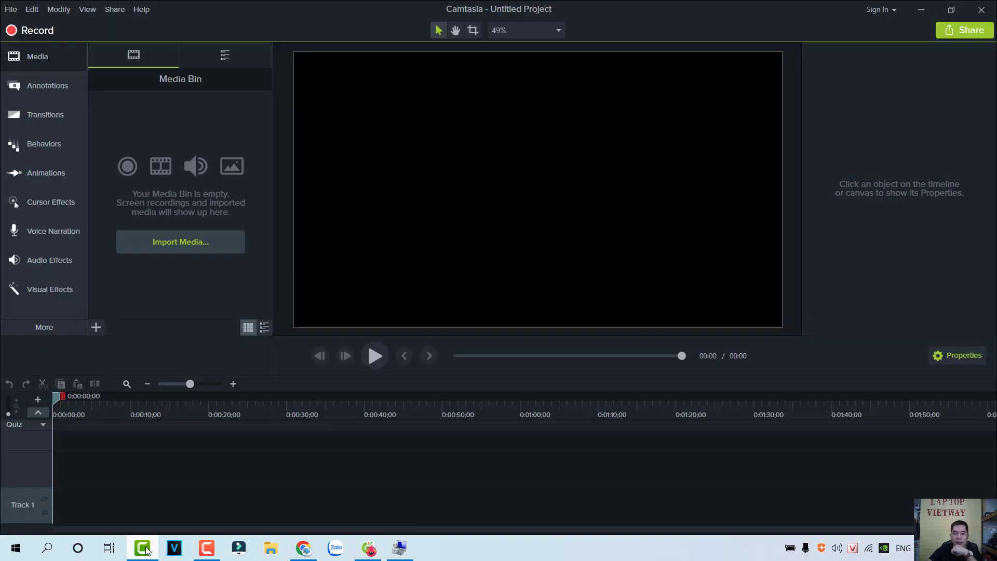
pyautogui.click(145, 549)
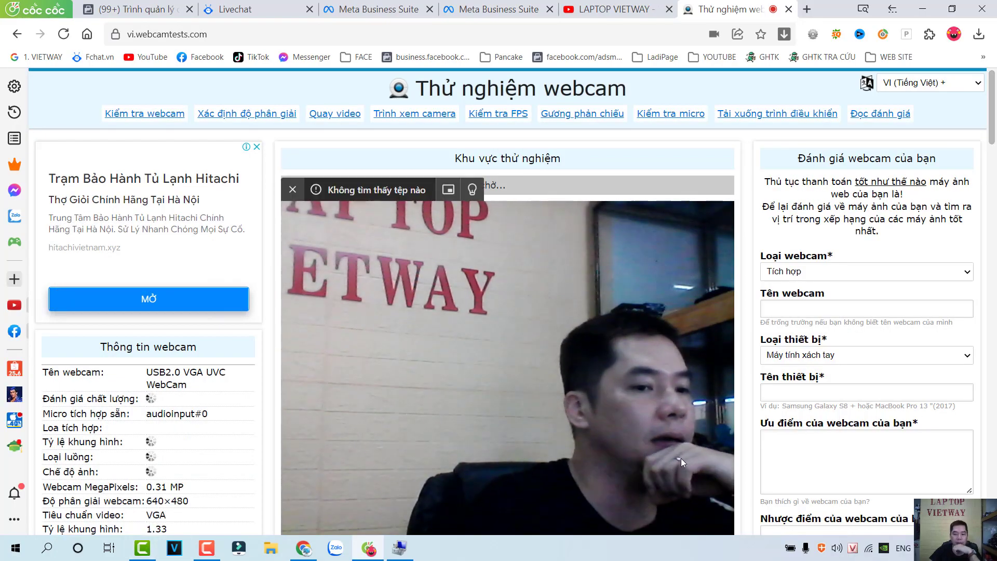
pyautogui.click(806, 549)
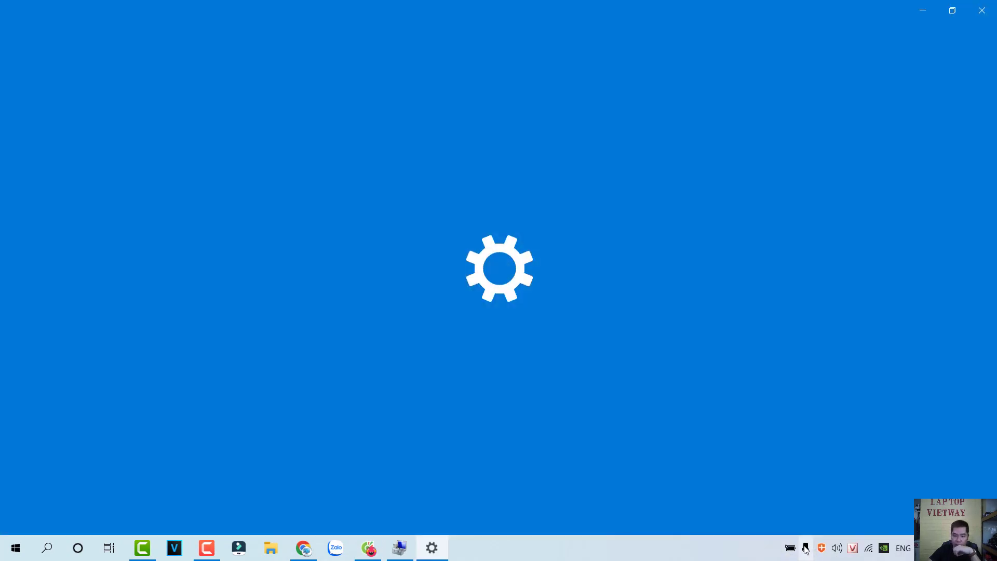
pyautogui.click(989, 7)
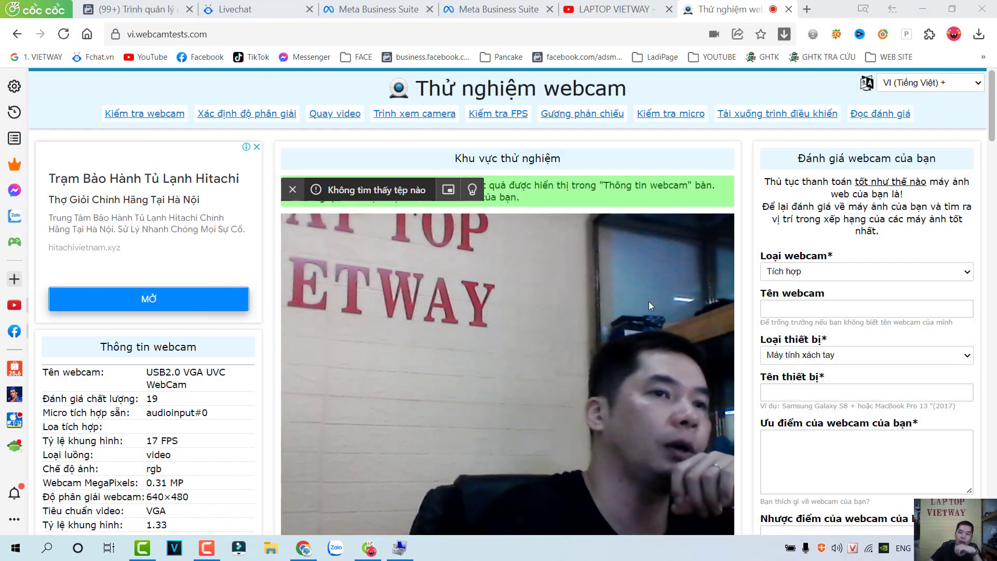
pyautogui.click(206, 548)
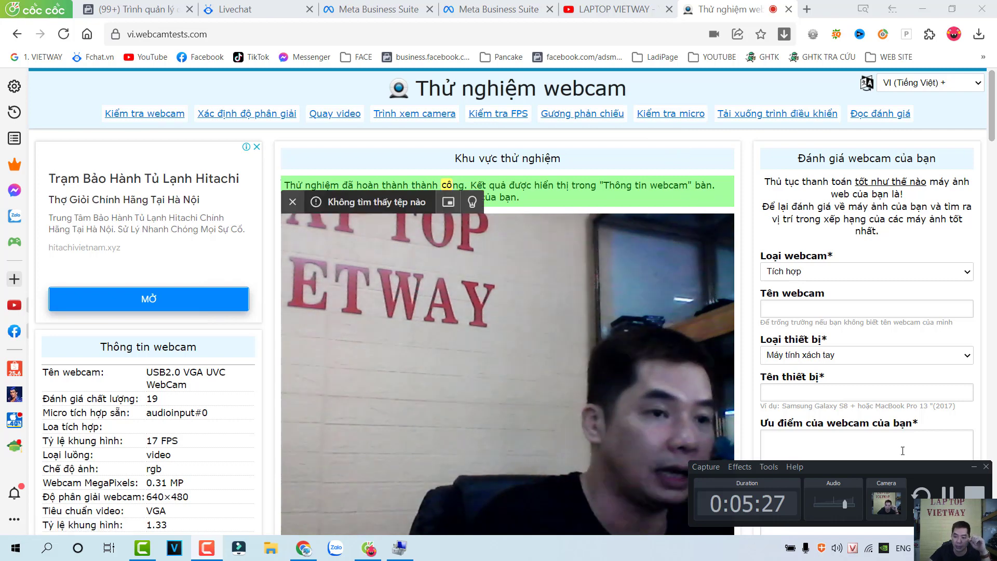
pyautogui.click(974, 469)
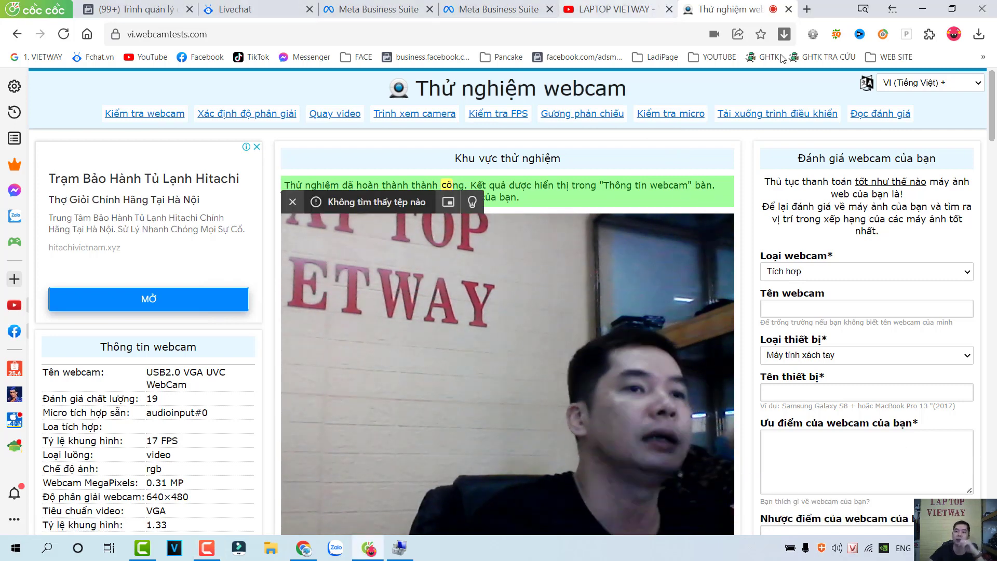
# Close the webcam test, search Google for "test mic" and open the microphone test site vi.mictests.com
pyautogui.click(788, 9)
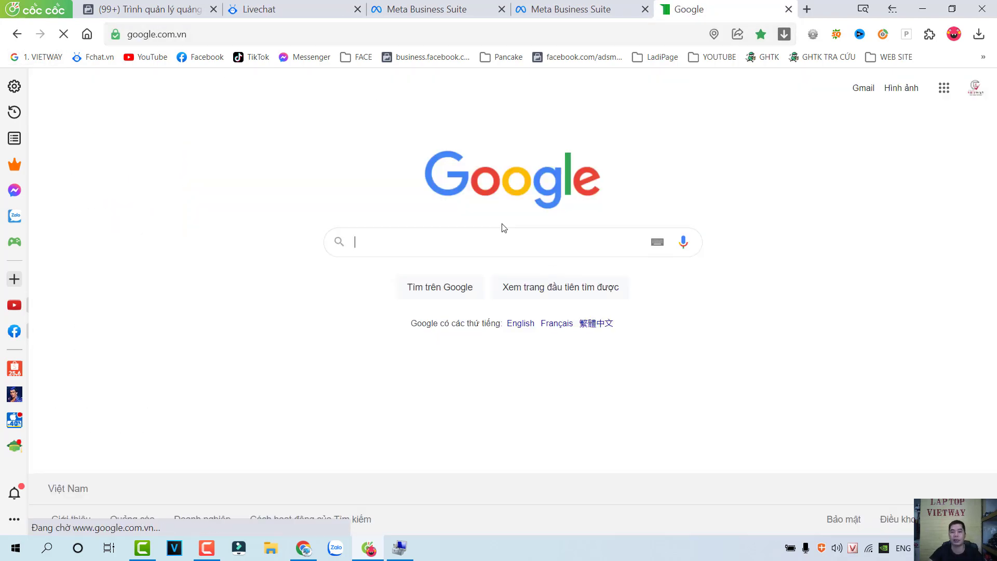
pyautogui.click(493, 242)
pyautogui.write('t')
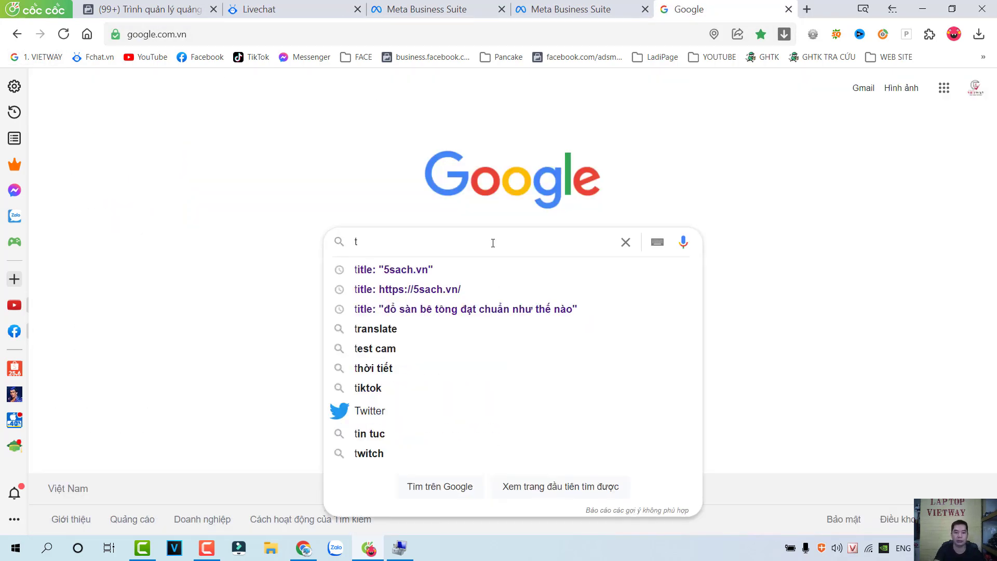
pyautogui.write('est mic')
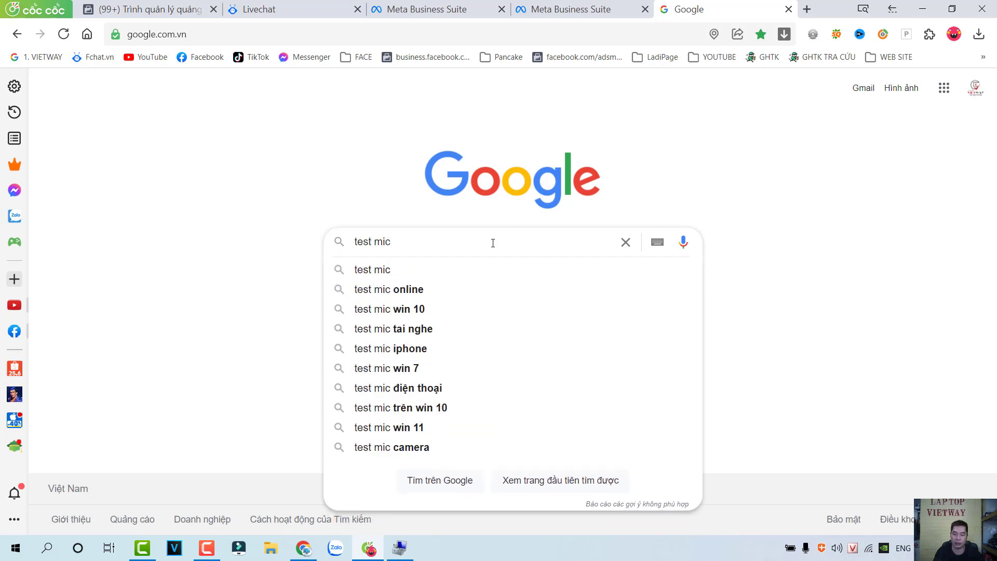
pyautogui.press('Return')
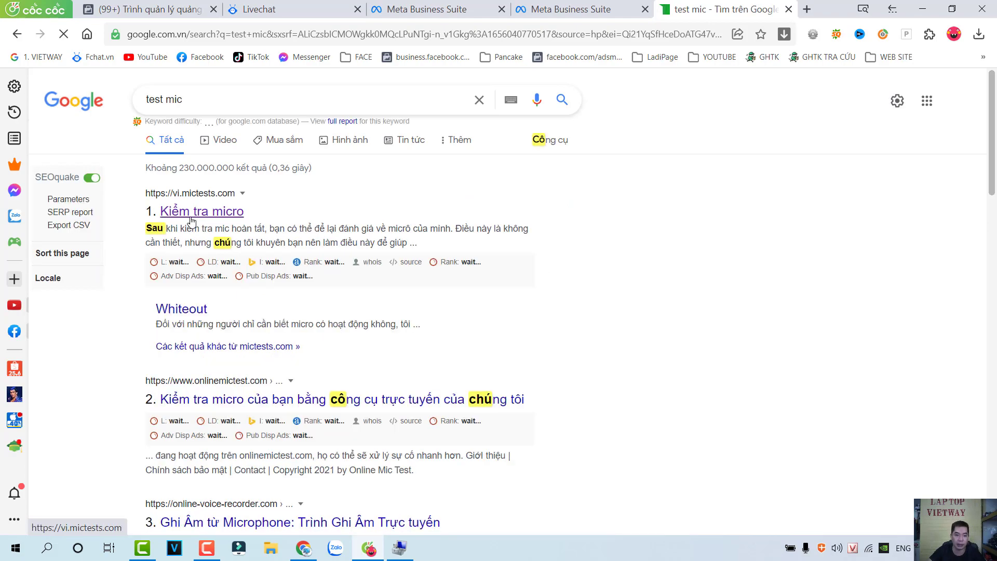
pyautogui.click(202, 213)
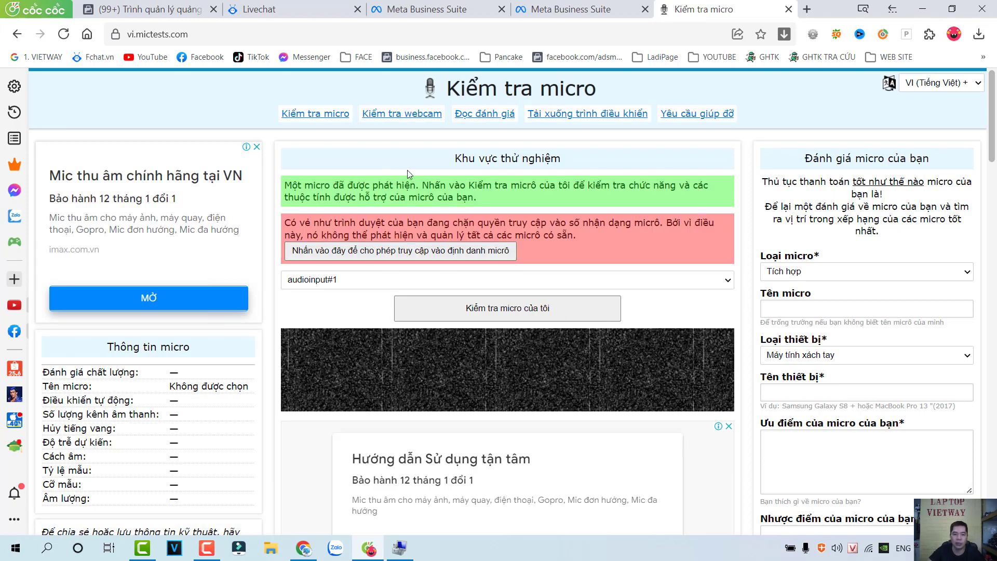
# Grant vi.mictests.com access to the microphone identifiers and allow it to use the microphone
pyautogui.click(679, 279)
pyautogui.click(611, 232)
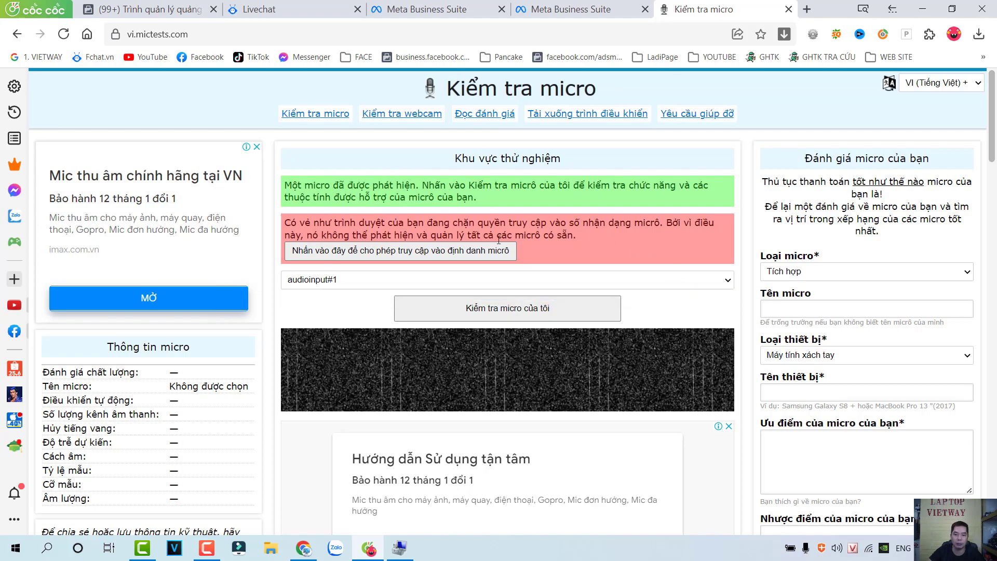
pyautogui.click(446, 251)
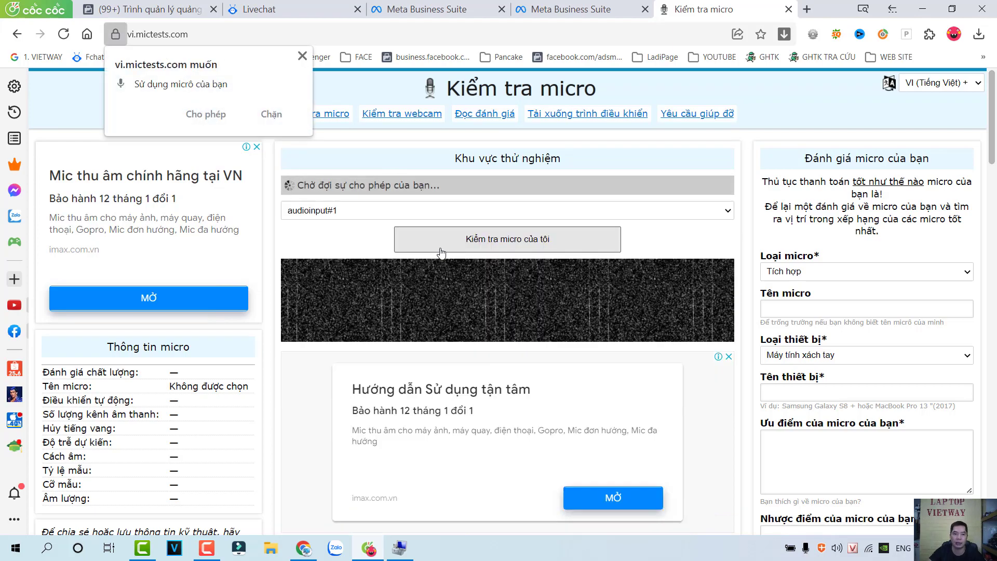
pyautogui.click(202, 115)
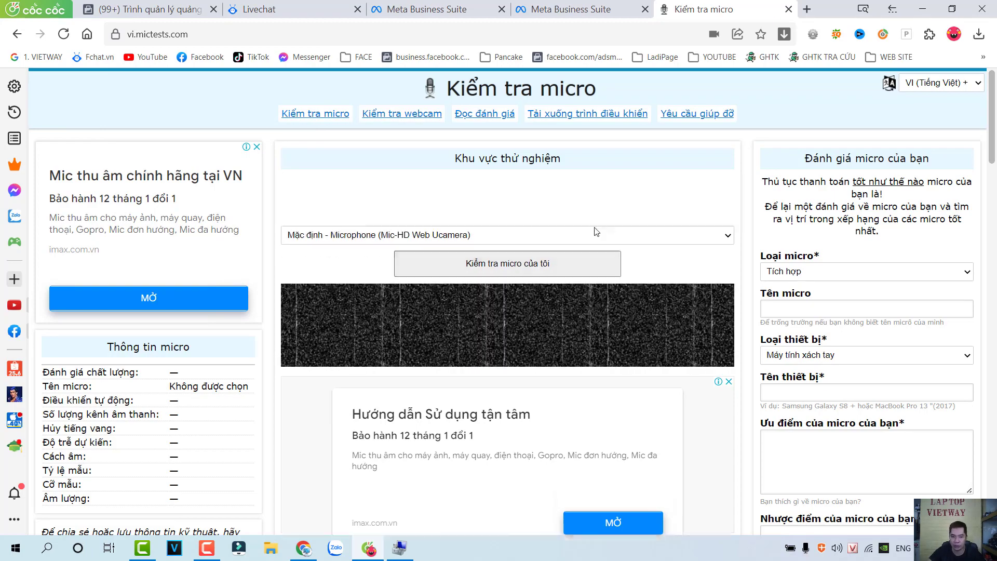
# Run the microphone test with the default Microphone (Mic-HD Web Ucamera) selected and dismiss the ad below the test area
pyautogui.click(694, 237)
pyautogui.click(571, 251)
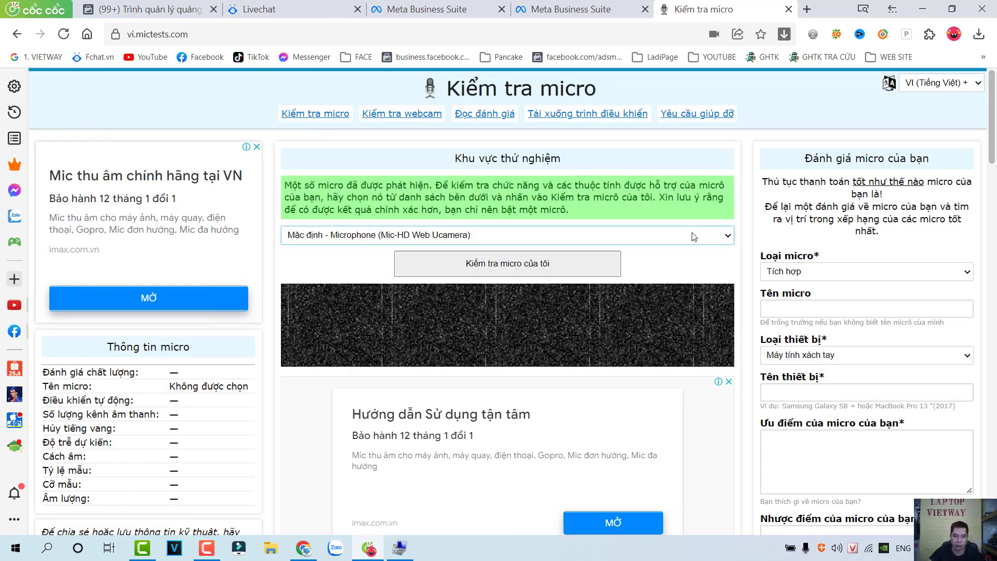
pyautogui.click(524, 268)
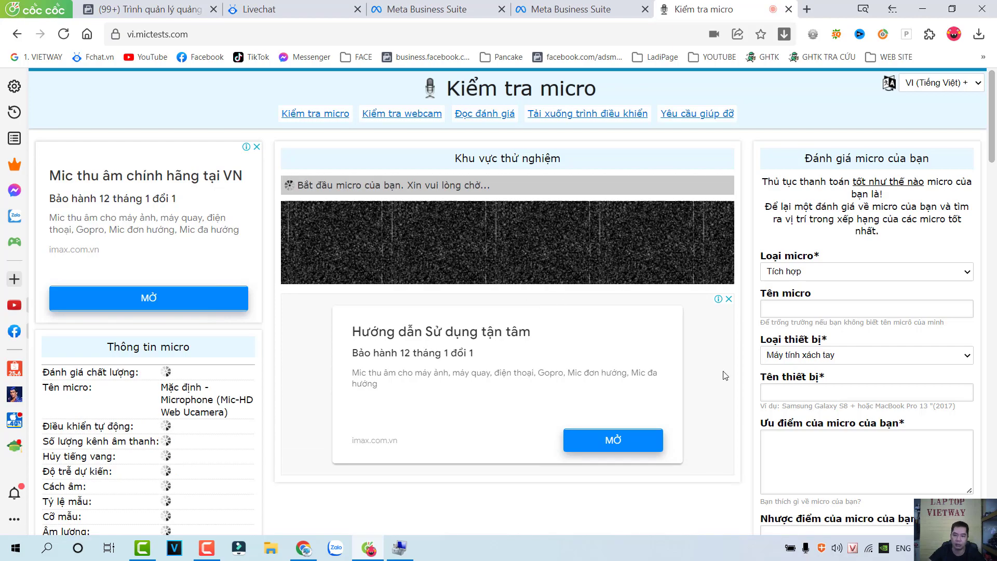
pyautogui.click(730, 300)
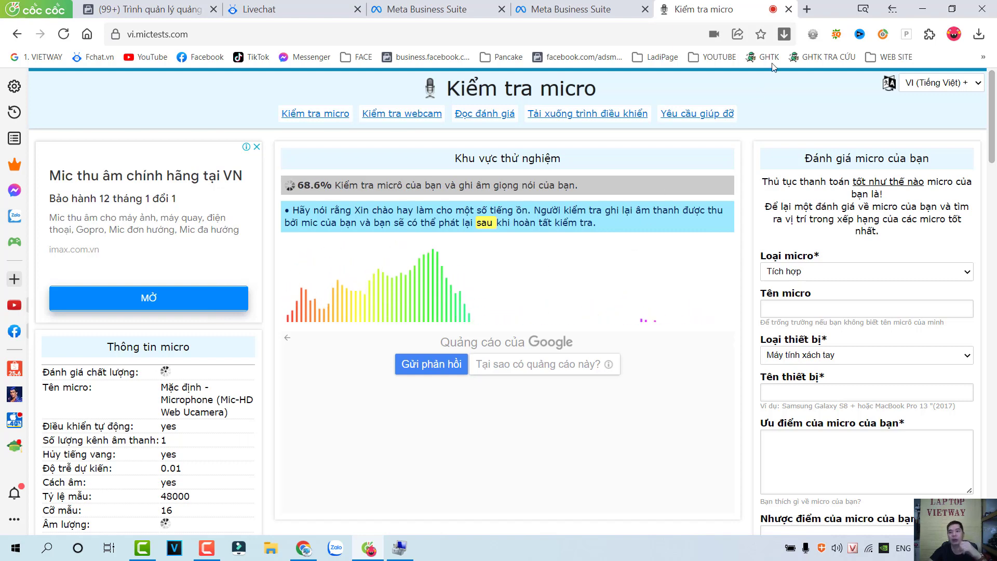
# Search Google for "key test" in a new tab and open the keytest.vn keyboard tester, showing its on-screen keyboard
pyautogui.click(807, 9)
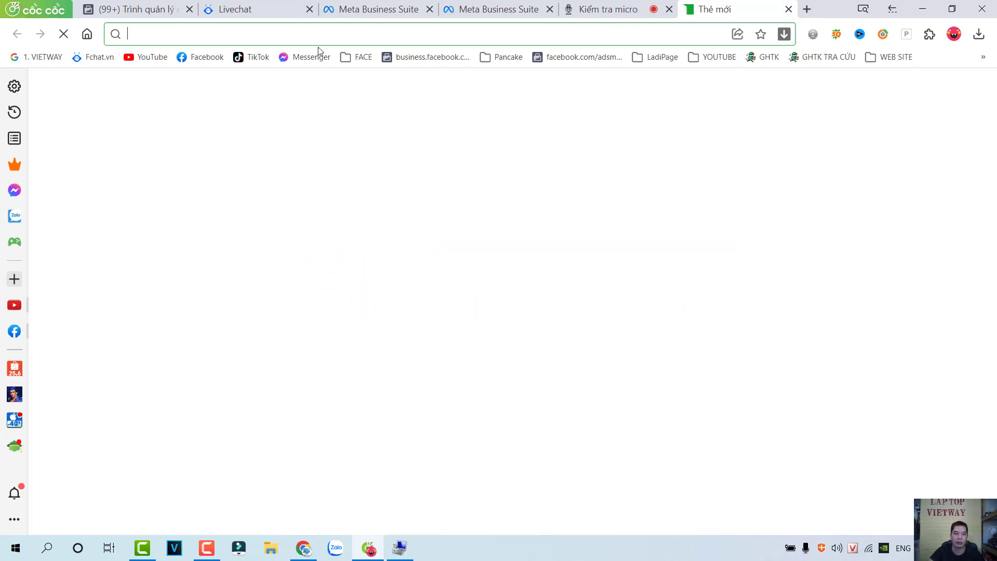
pyautogui.click(52, 60)
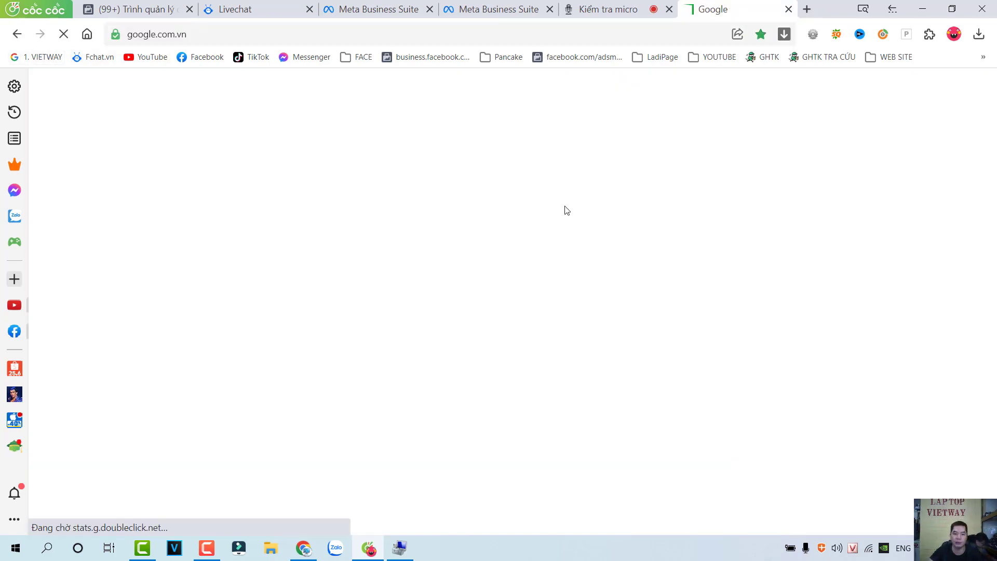
pyautogui.click(425, 236)
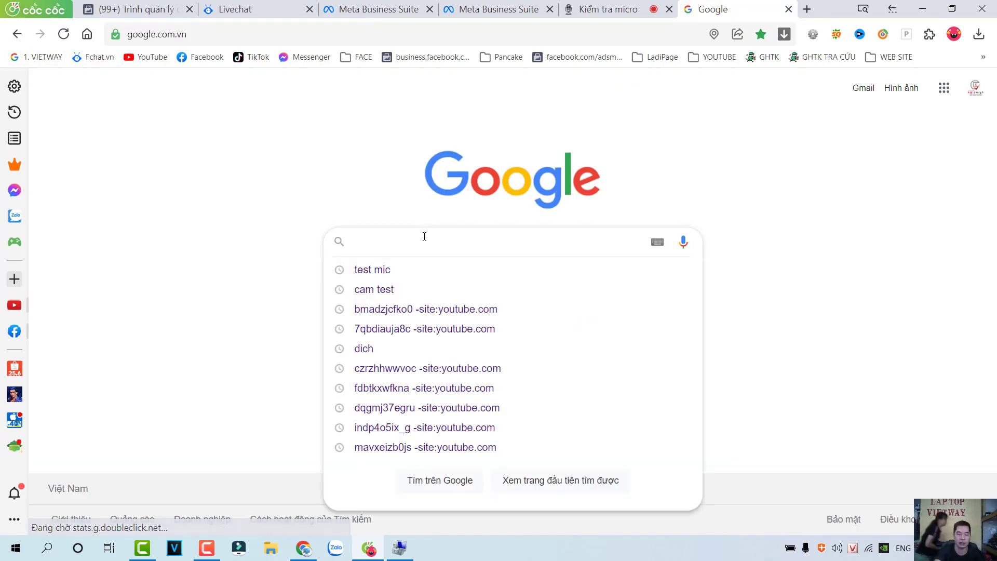
pyautogui.write('key')
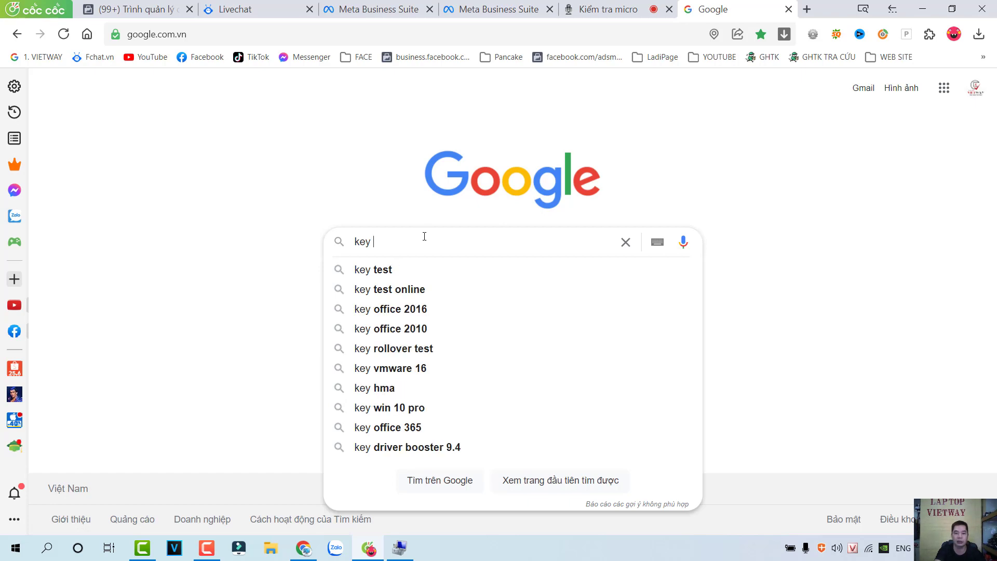
pyautogui.click(381, 271)
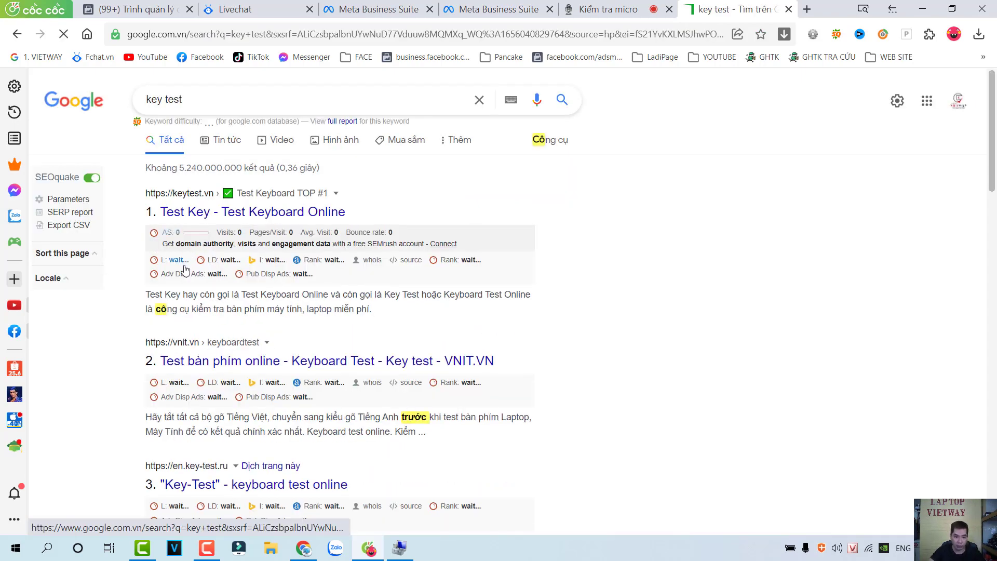
pyautogui.click(250, 212)
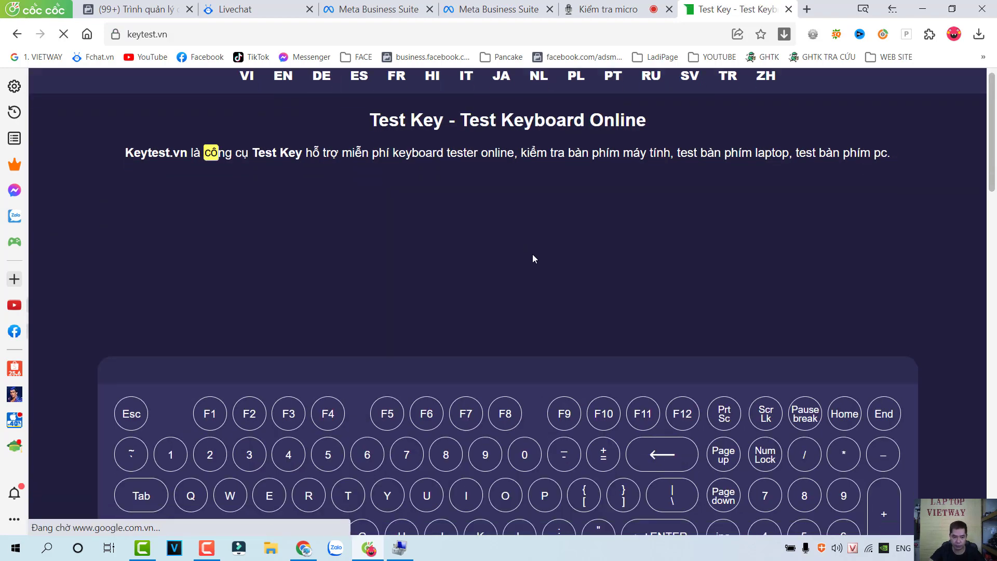
pyautogui.scroll(-5, 533, 258)
pyautogui.scroll(-2, 534, 259)
# Play back the recorded voice sample on the microphone test page, then close that page
pyautogui.click(608, 7)
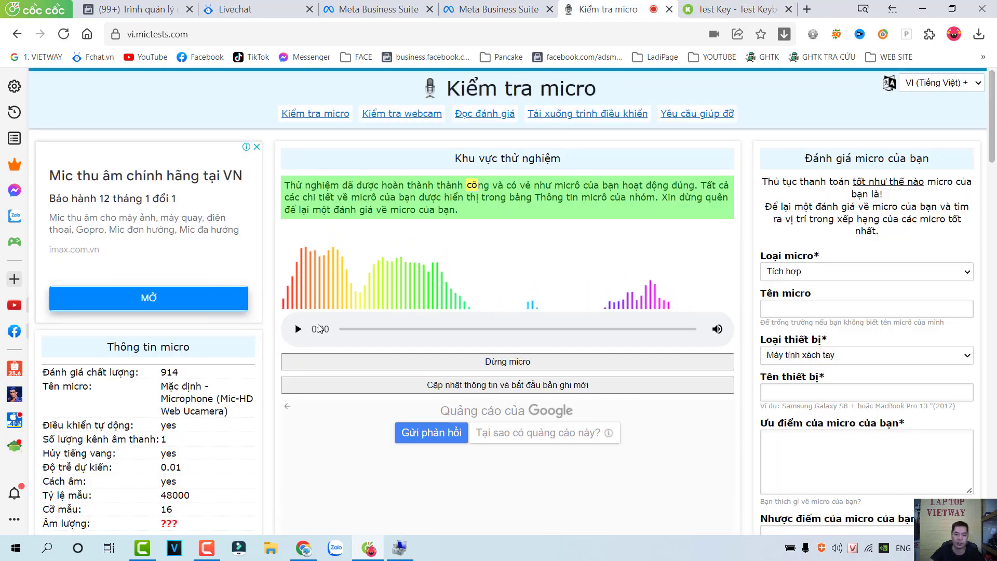
pyautogui.click(298, 328)
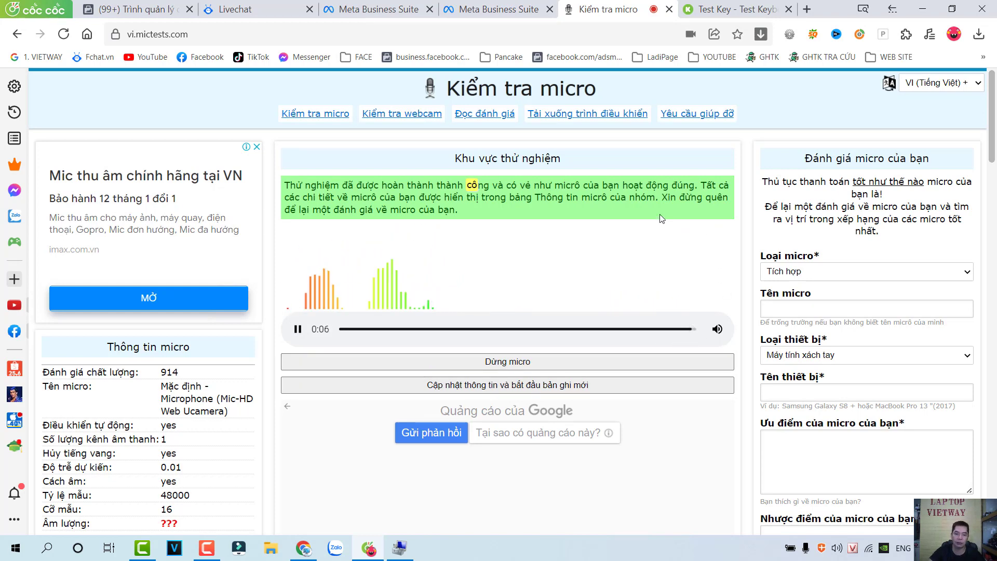
pyautogui.click(670, 9)
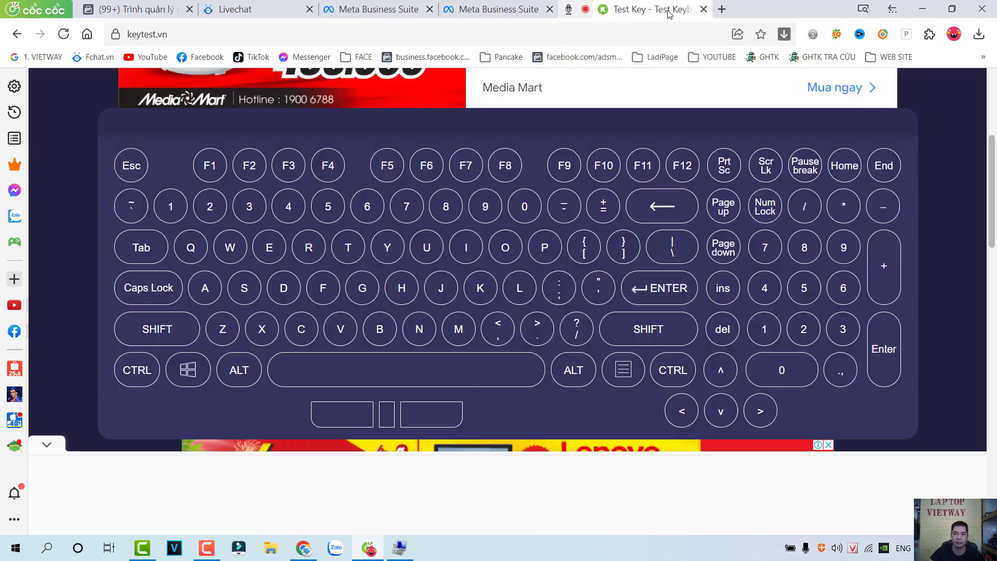
# Test the left mouse button, the row from Tab and Q to the right bracket, and the Backspace, Enter, Delete and tilde keys
pyautogui.click(486, 141)
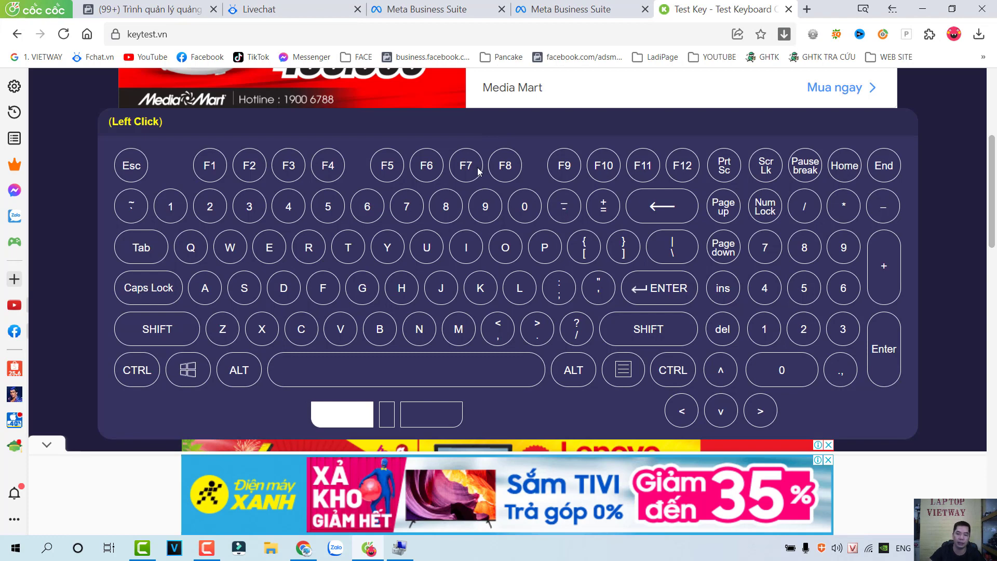
pyautogui.press('Tab')
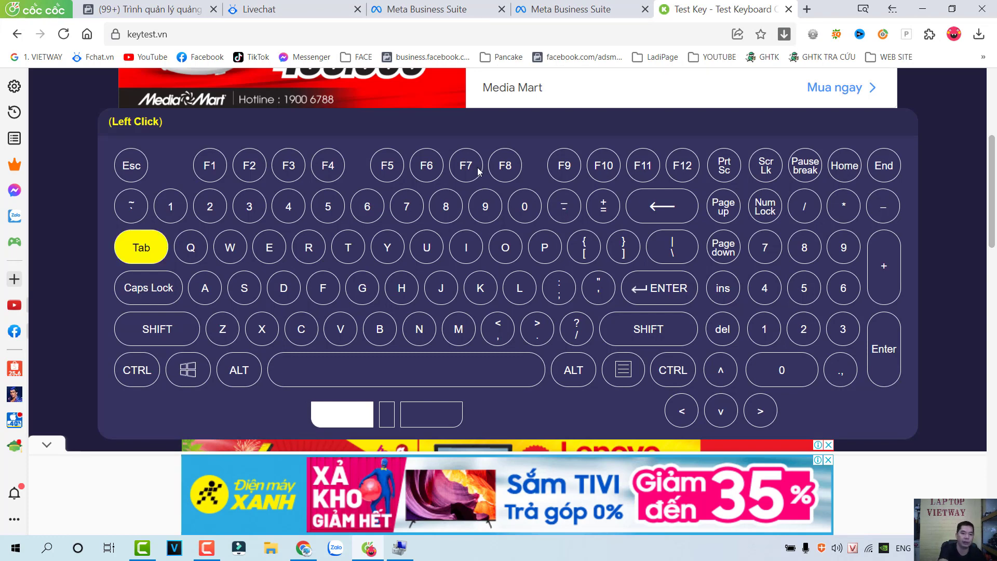
pyautogui.press('q')
pyautogui.press('w')
pyautogui.press('e')
pyautogui.press('r')
pyautogui.press('t')
pyautogui.press('y')
pyautogui.press('u')
pyautogui.press('i')
pyautogui.press('o')
pyautogui.press('BackSpace')
pyautogui.press('BackSpace')
pyautogui.press('BackSpace')
pyautogui.press('BackSpace')
pyautogui.press('BackSpace')
pyautogui.press('BackSpace')
pyautogui.press('BackSpace')
pyautogui.press('BackSpace')
pyautogui.press('BackSpace')
pyautogui.press('p')
pyautogui.press('[')
pyautogui.press(']')
pyautogui.press('Return')
pyautogui.press('Delete')
pyautogui.press('`')
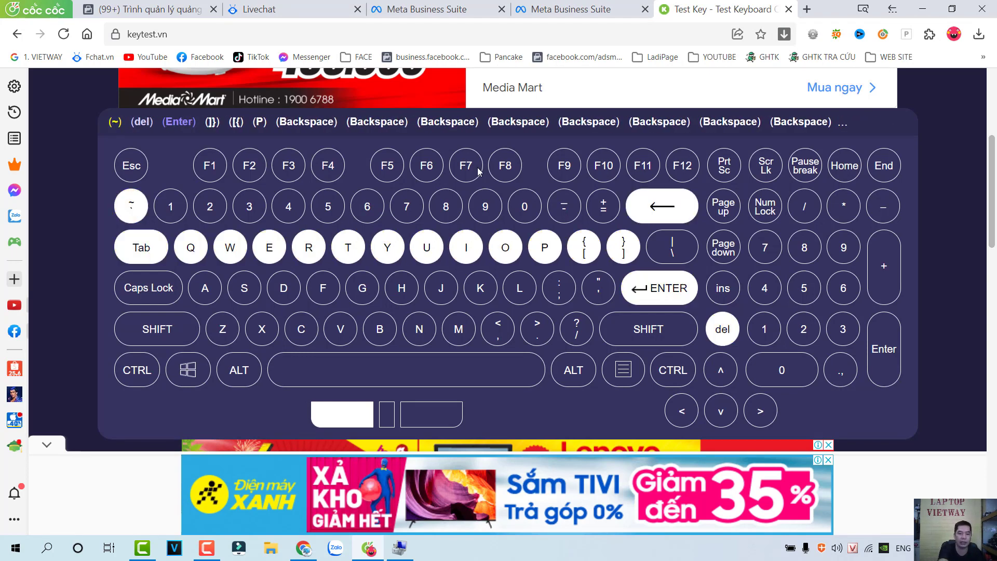
# Test number keys 1 to 4 and 6 to 0, plus the minus, equals, Backspace, Insert and Esc keys
pyautogui.press('1')
pyautogui.press('2')
pyautogui.press('3')
pyautogui.press('6')
pyautogui.press('4')
pyautogui.press('6')
pyautogui.press('7')
pyautogui.press('8')
pyautogui.press('9')
pyautogui.press('0')
pyautogui.press('-')
pyautogui.press('=')
pyautogui.press('BackSpace')
pyautogui.press('Insert')
pyautogui.press('Escape')
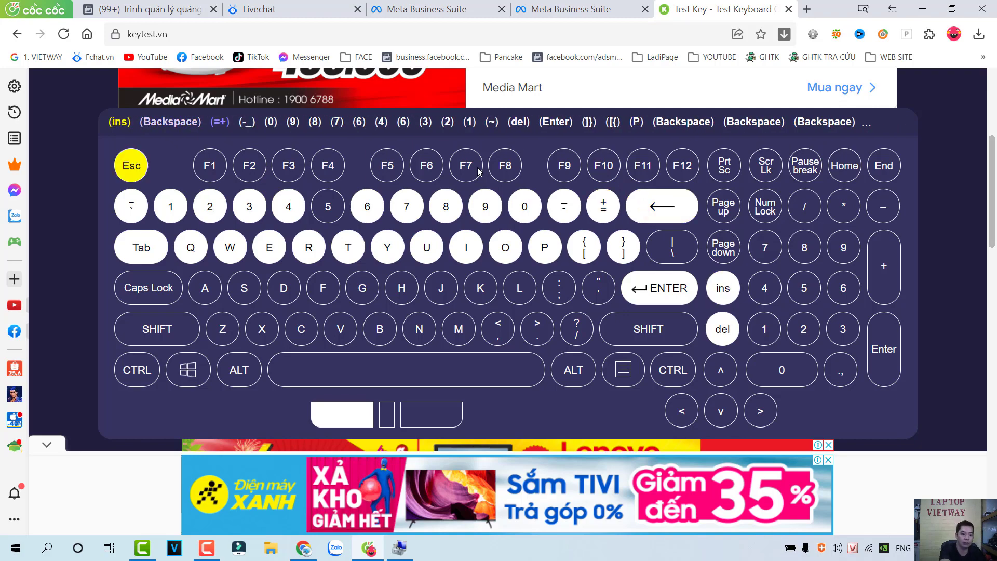
# Test function keys F1 to F5 and F7 to F10 on the keyboard tester
pyautogui.press('F1')
pyautogui.press('F2')
pyautogui.press('F3')
pyautogui.press('F4')
pyautogui.press('F5')
pyautogui.press('F7')
pyautogui.press('F9')
pyautogui.press('F8')
pyautogui.press('F7')
pyautogui.press('F10')
pyautogui.press('F9')
pyautogui.press('F8')
pyautogui.press('F7')
pyautogui.press('F8')
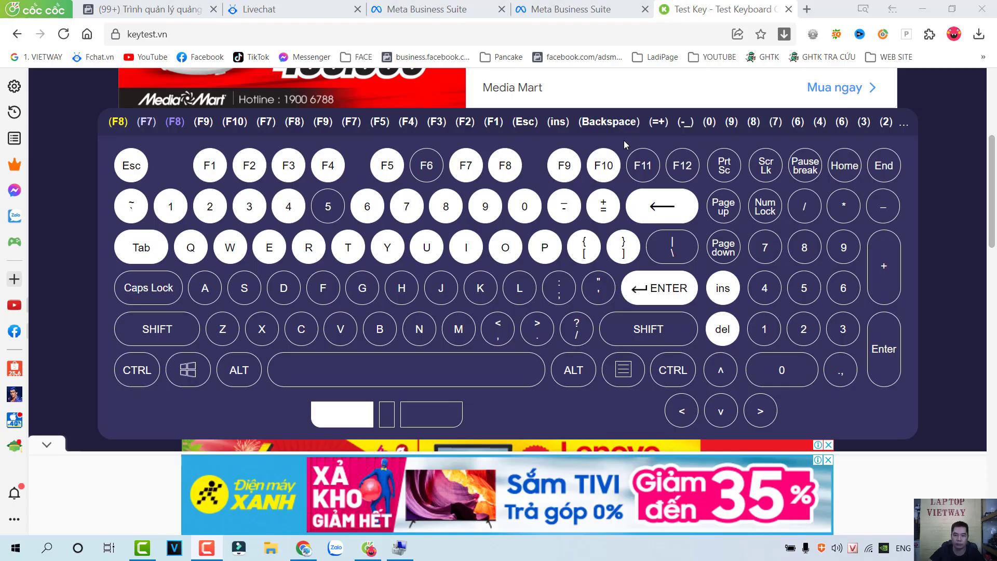
# Test the number 5 key and retest the left mouse button, T, Y and number keys 2, 3, 4, 6 and 7
pyautogui.click(622, 142)
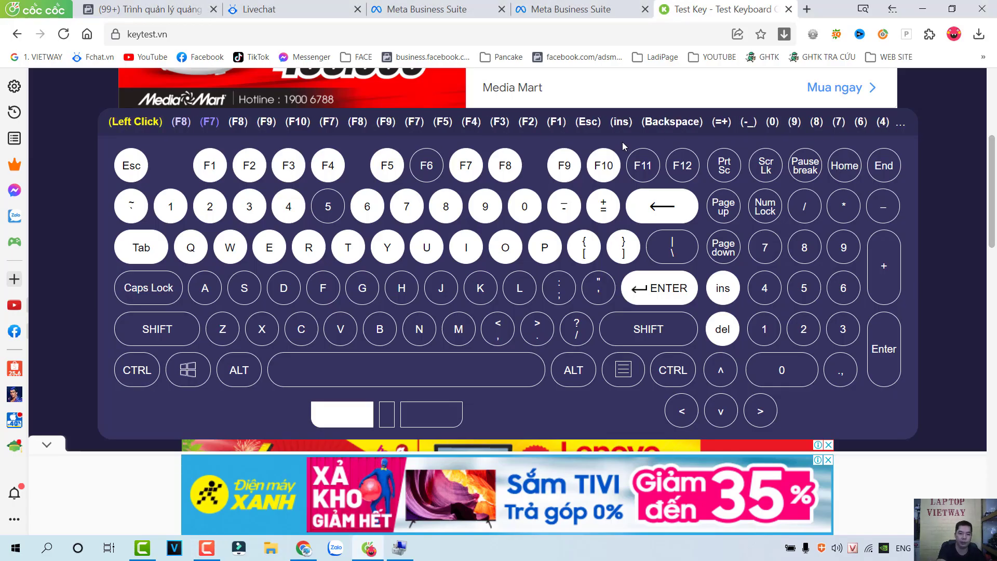
pyautogui.press('t')
pyautogui.press('y')
pyautogui.press('2')
pyautogui.press('3')
pyautogui.press('4')
pyautogui.press('6')
pyautogui.press('7')
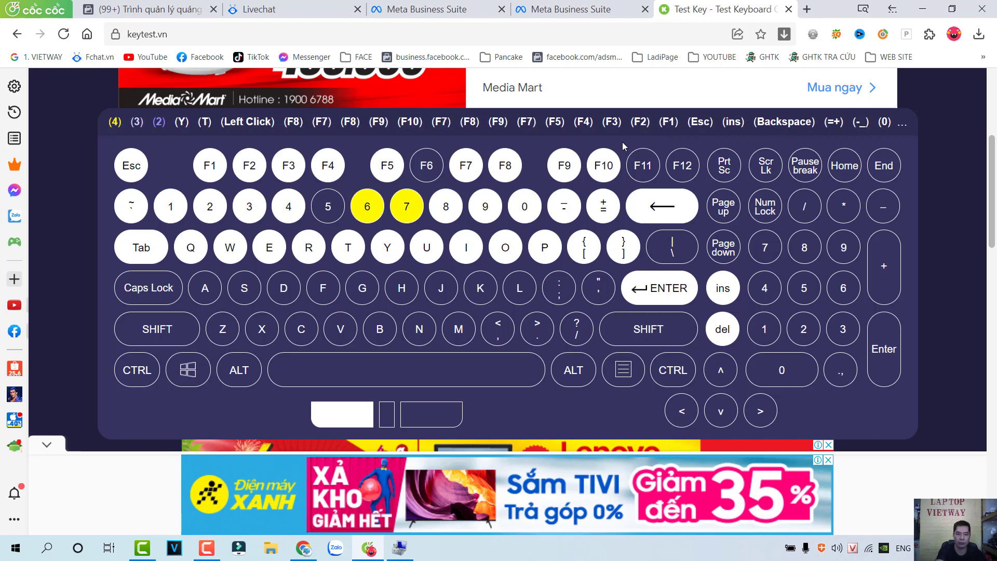
pyautogui.press('6')
pyautogui.press('7')
pyautogui.press('6')
pyautogui.press('6')
pyautogui.press('5')
pyautogui.press('5')
pyautogui.press('5')
pyautogui.press('6')
# Test Caps Lock, letters A to L on the home row, and the semicolon, apostrophe, backslash, Enter and Backspace keys
pyautogui.press('capslock')
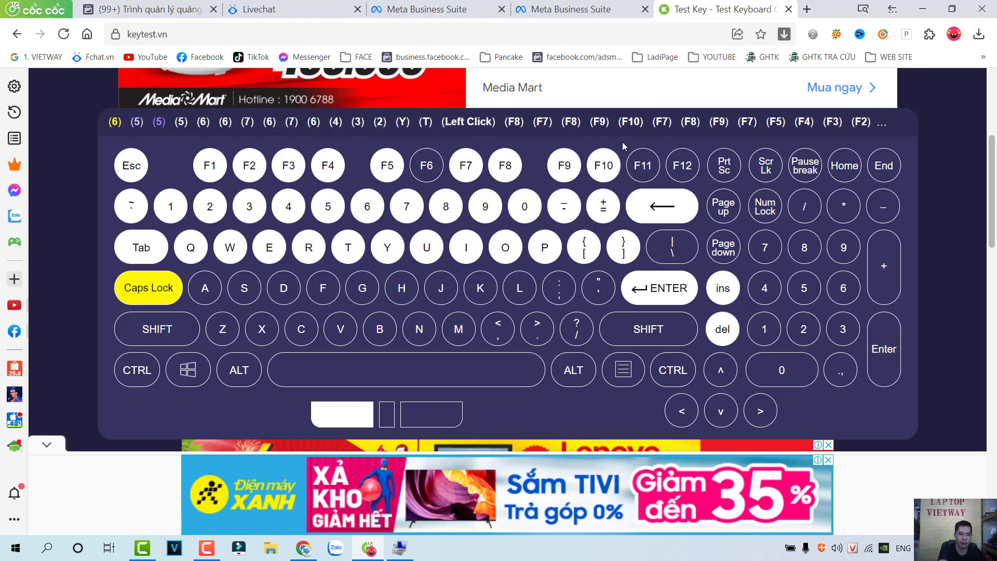
pyautogui.press('BackSpace')
pyautogui.press('a')
pyautogui.press('d')
pyautogui.press('BackSpace')
pyautogui.press('BackSpace')
pyautogui.press('BackSpace')
pyautogui.press('BackSpace')
pyautogui.press('BackSpace')
pyautogui.press('BackSpace')
pyautogui.press('BackSpace')
pyautogui.press('BackSpace')
pyautogui.press('k')
pyautogui.press("'")
pyautogui.press('Return')
pyautogui.press('\\')
pyautogui.press('Return')
pyautogui.press('\\')
pyautogui.press('\\')
pyautogui.press("'")
pyautogui.press(';')
pyautogui.press('l')
pyautogui.press("'")
pyautogui.press(';')
pyautogui.press('l')
pyautogui.press('k')
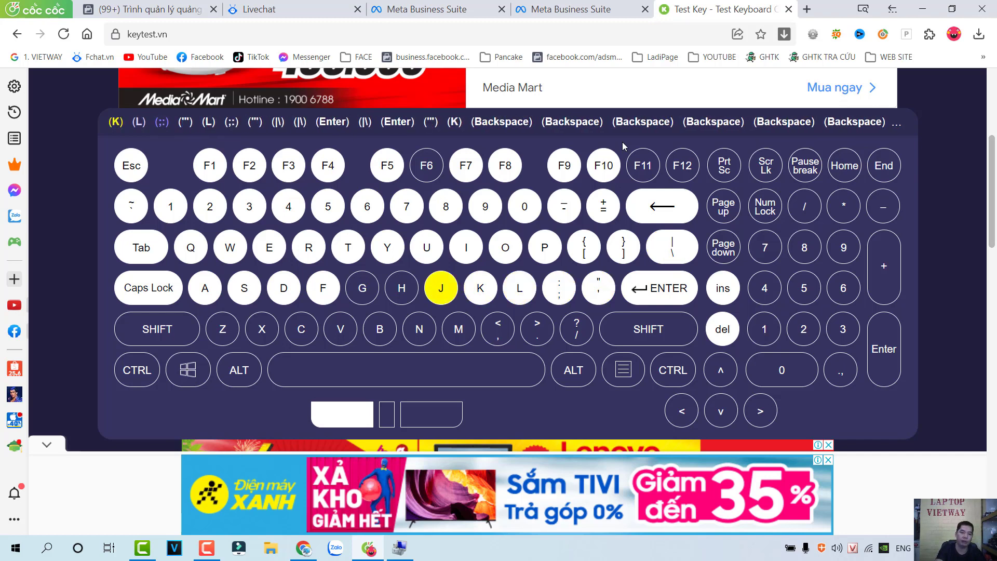
pyautogui.press('j')
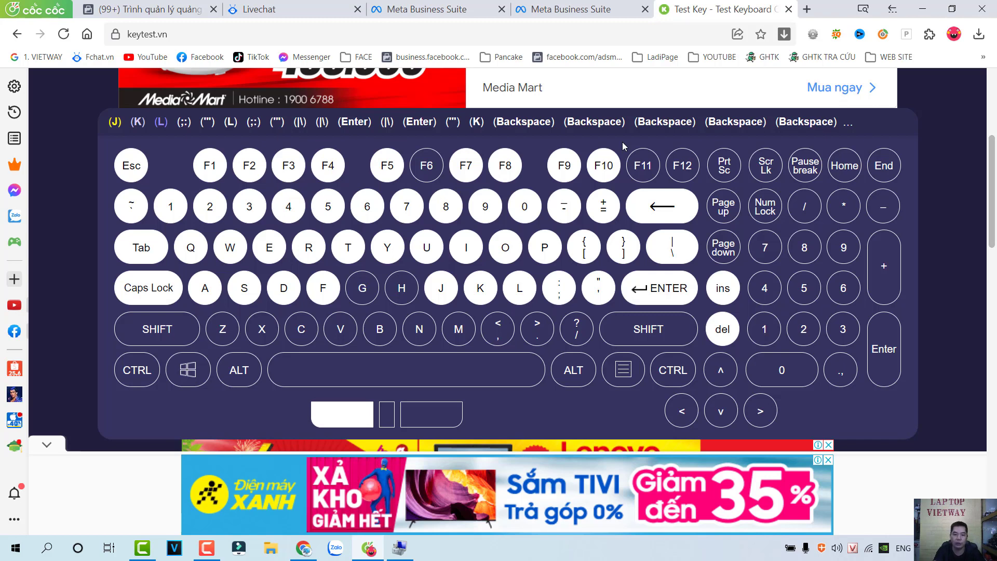
pyautogui.press('j')
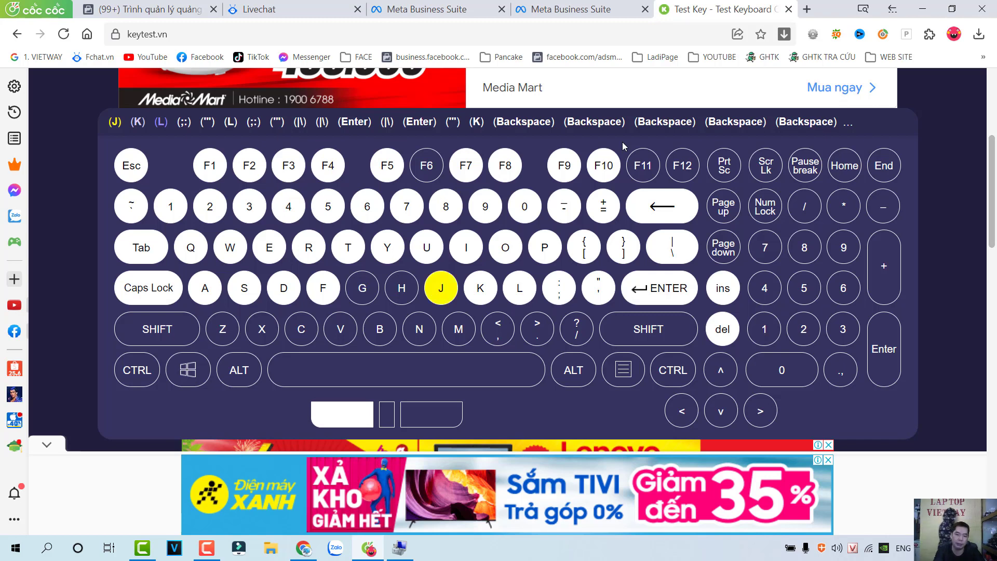
pyautogui.press('h')
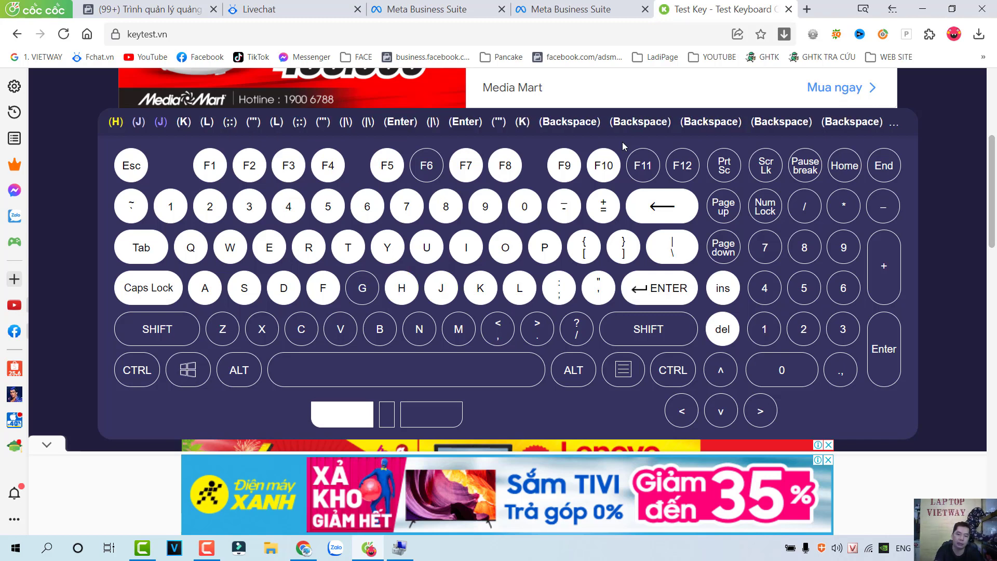
pyautogui.press('g')
# Test the bottom letter row from Z to slash together with the left and right Shift keys
pyautogui.press('z')
pyautogui.press('shift')
pyautogui.press('z')
pyautogui.press('x')
pyautogui.press('c')
pyautogui.press('v')
pyautogui.press('b')
pyautogui.press('n')
pyautogui.press('m')
pyautogui.press(',')
pyautogui.press('.')
pyautogui.press('/')
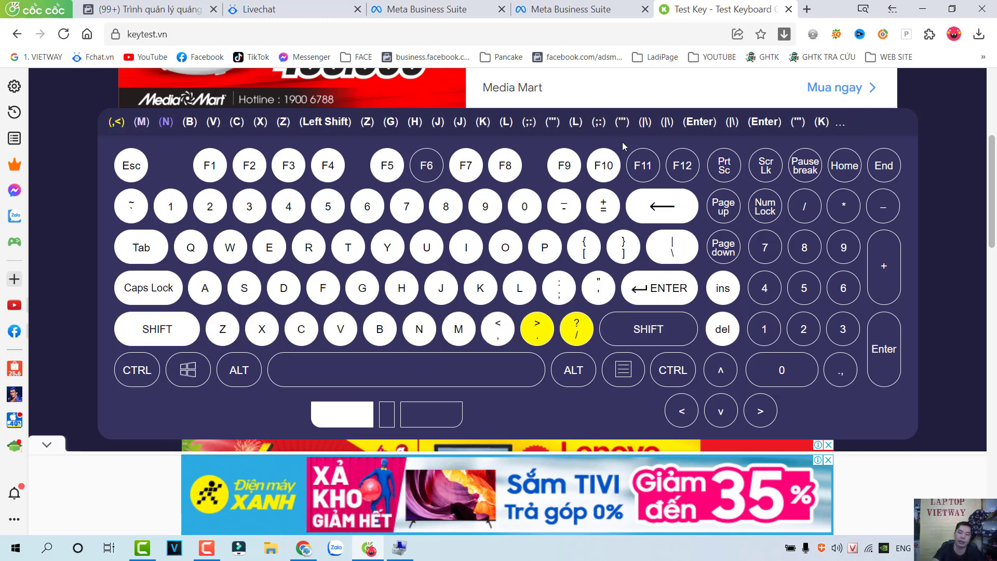
pyautogui.press('shift')
# Test the right, down, left and up arrow keys on the keyboard tester
pyautogui.press('Right')
pyautogui.press('Down')
pyautogui.press('Left')
pyautogui.press('Right')
pyautogui.press('Up')
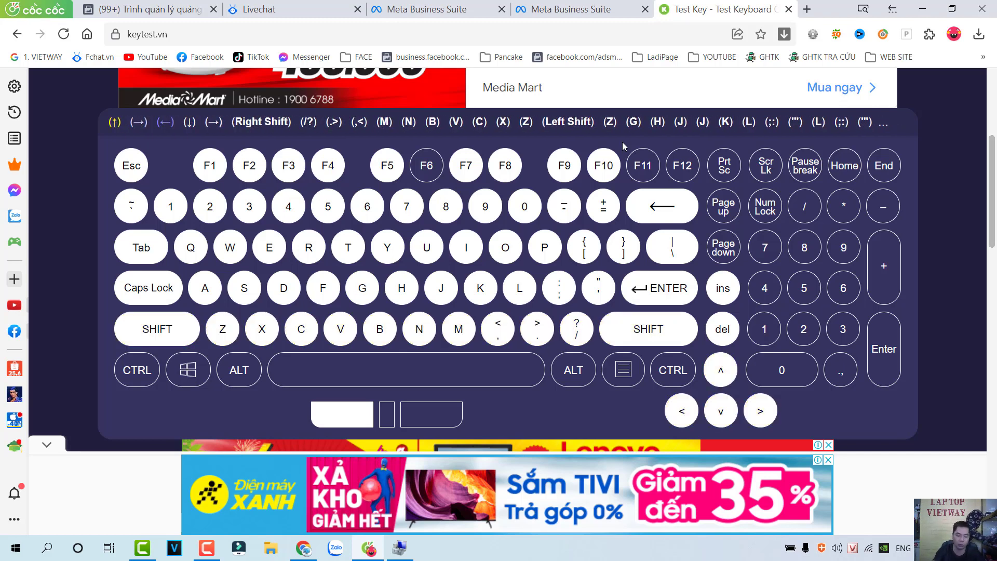
# Test the space bar, both Ctrl keys, both Alt keys, the Windows key and the menu key
pyautogui.press('ctrl')
pyautogui.press('space')
pyautogui.press('alt')
pyautogui.press('super')
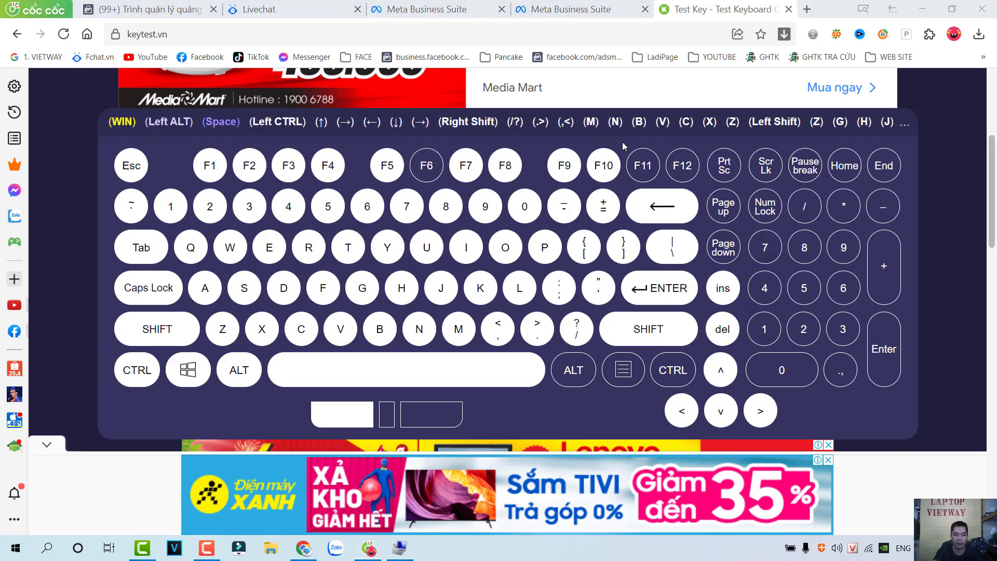
pyautogui.press('super')
pyautogui.press('ctrl')
pyautogui.press('alt')
pyautogui.press('Menu')
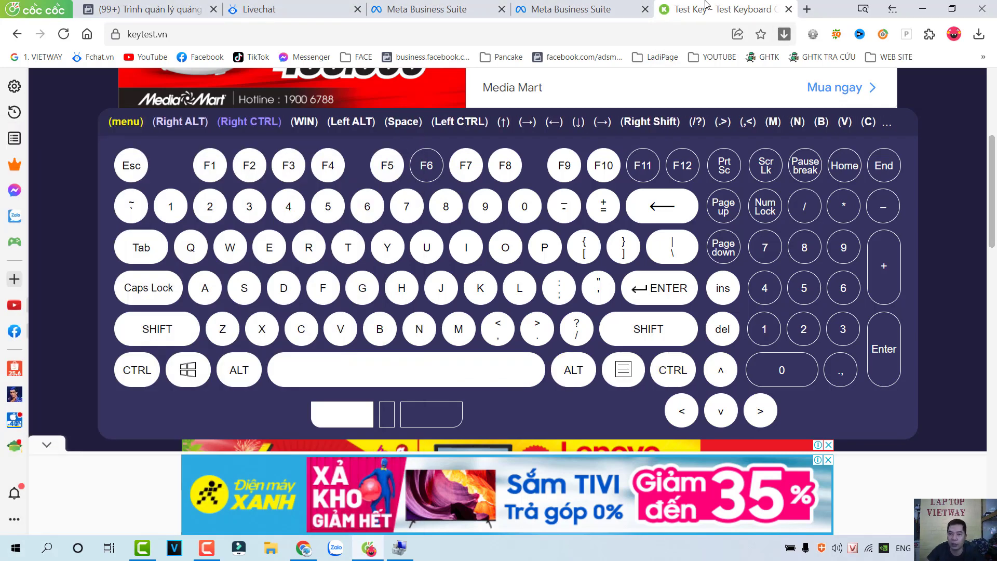
pyautogui.scroll(5, 613, 78)
pyautogui.click(604, 5)
pyautogui.click(722, 9)
pyautogui.click(571, 8)
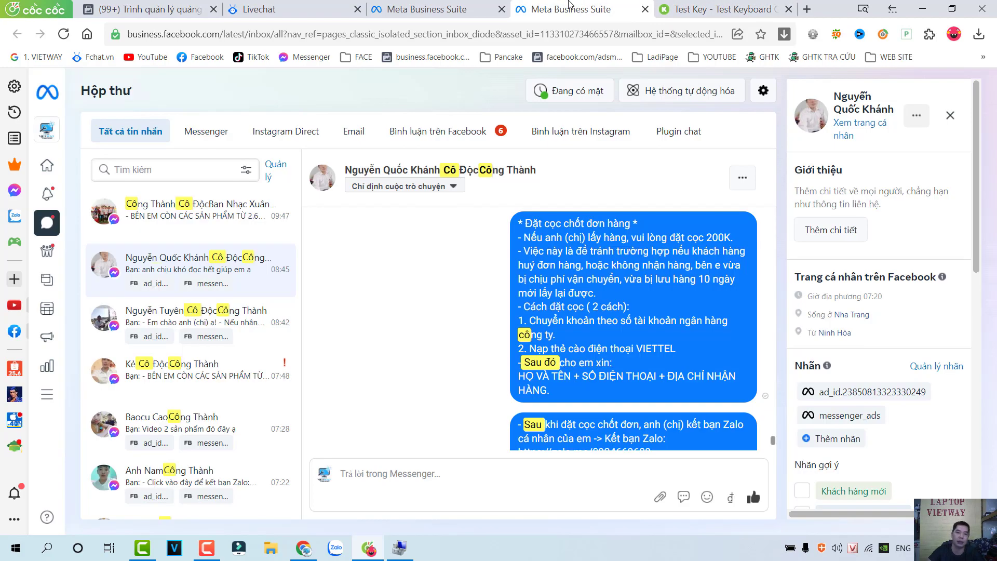
pyautogui.click(458, 5)
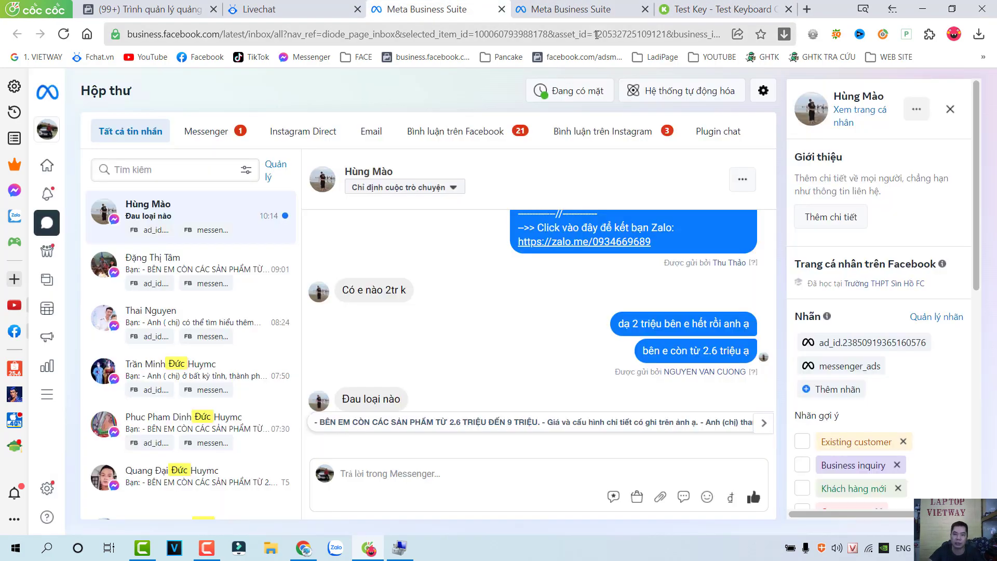
pyautogui.click(582, 6)
pyautogui.click(722, 9)
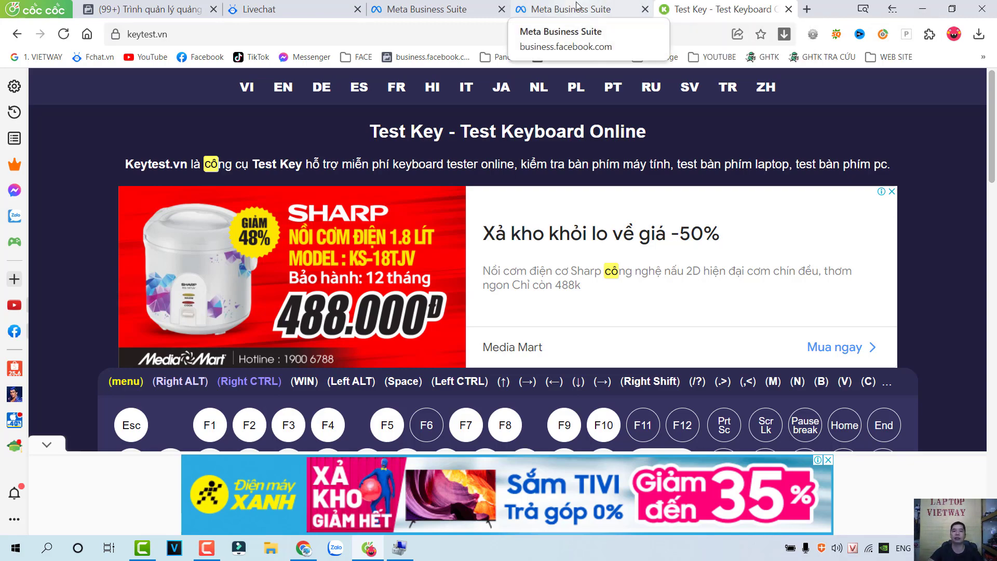
pyautogui.click(445, 6)
pyautogui.click(589, 7)
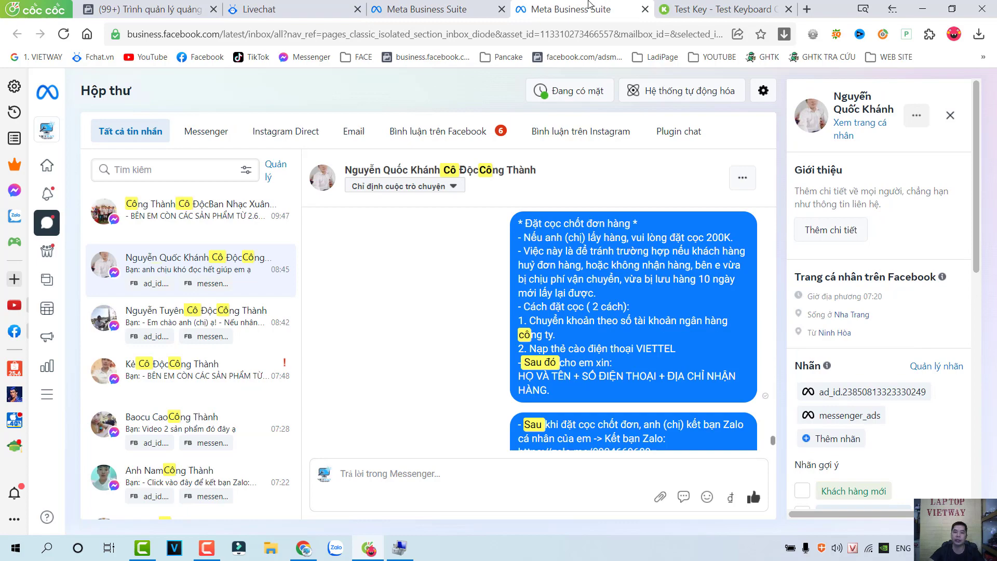
# Return to the keyboard test page, then minimize the browser and the Computer Management window to show the desktop
pyautogui.click(722, 9)
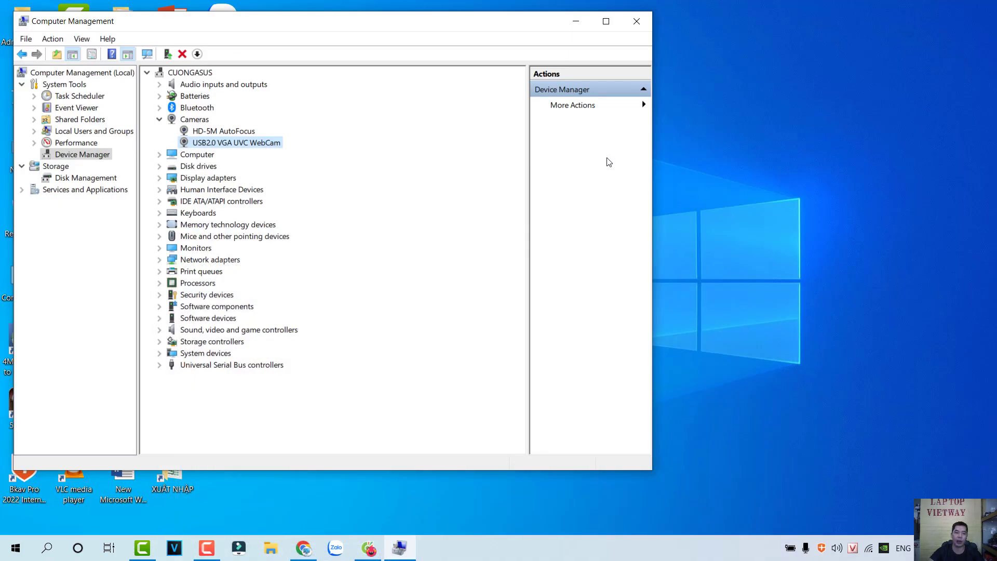
pyautogui.click(923, 9)
pyautogui.click(576, 21)
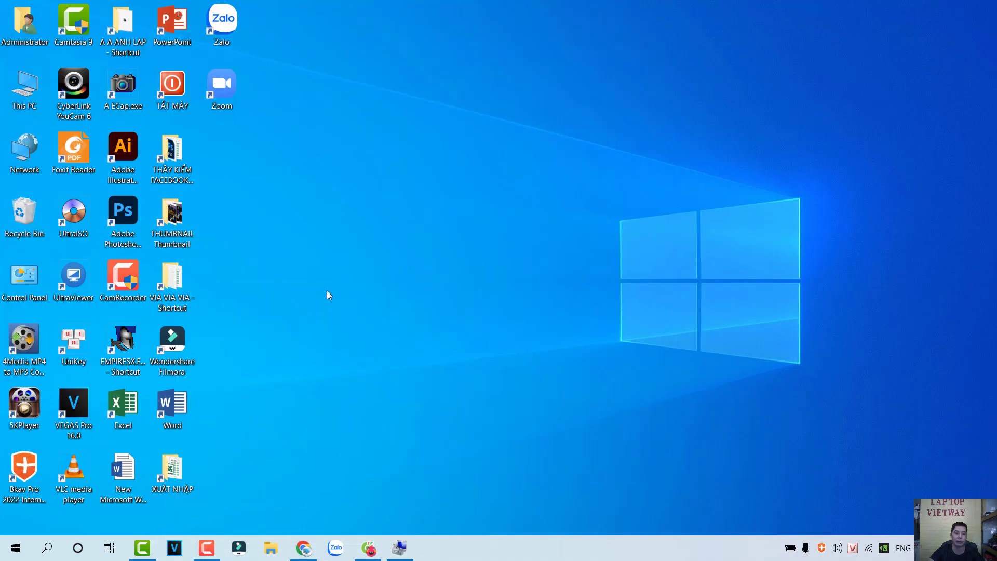
pyautogui.click(368, 547)
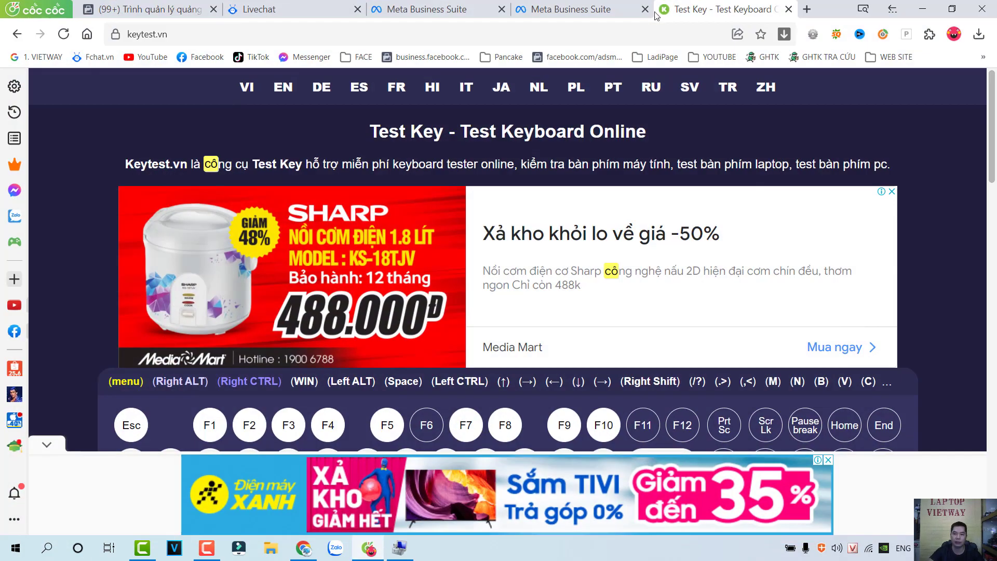
pyautogui.click(807, 9)
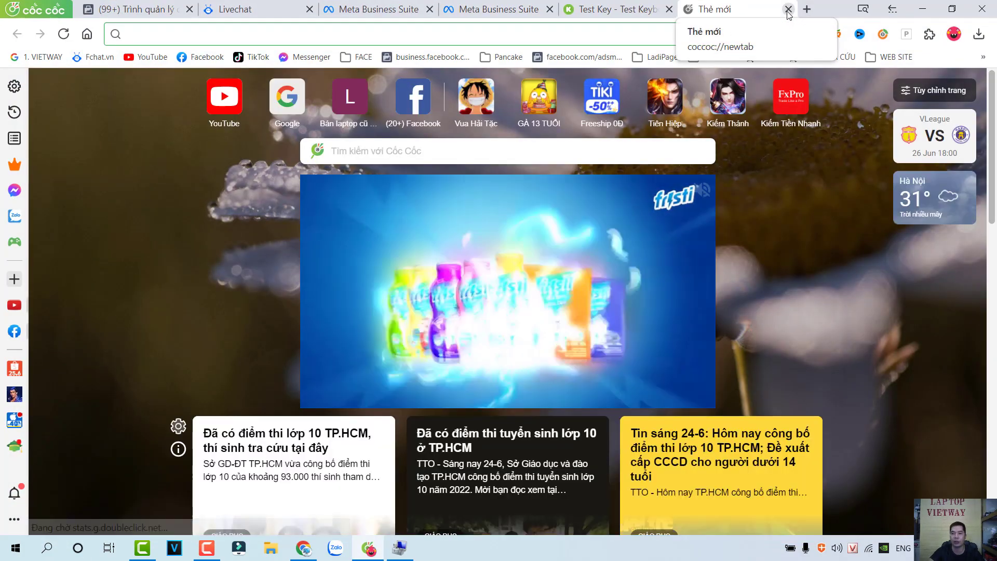
pyautogui.click(789, 9)
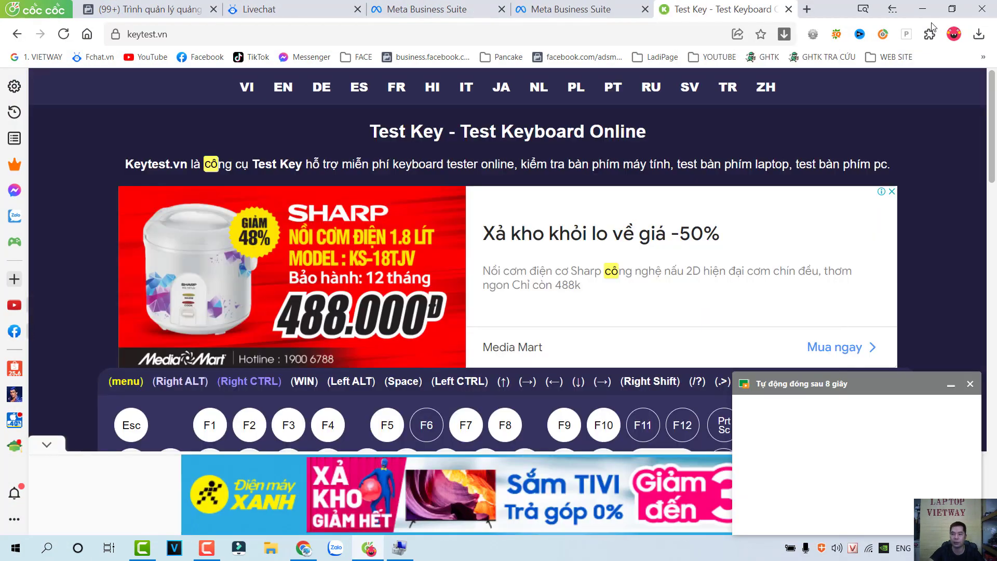
pyautogui.click(922, 9)
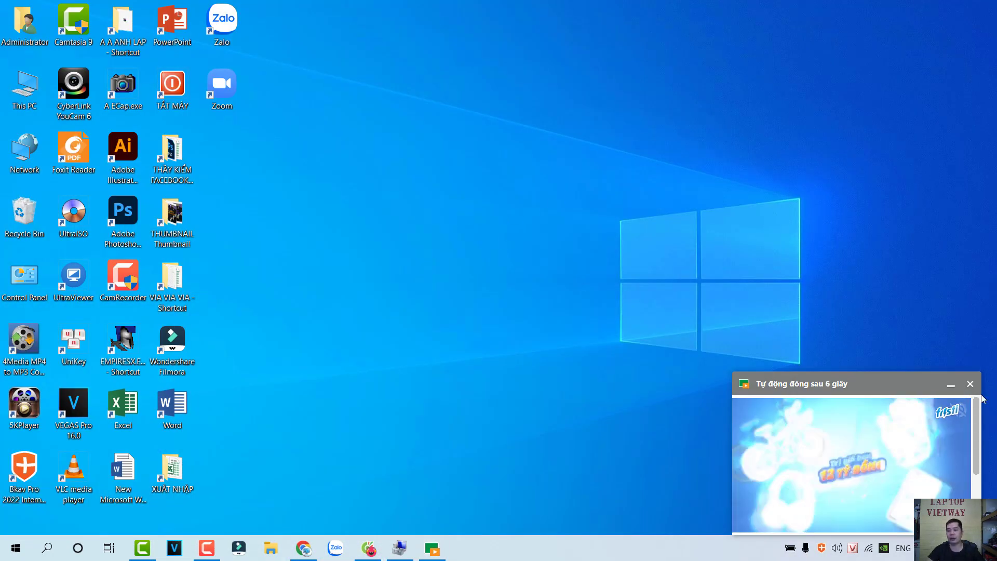
pyautogui.click(969, 384)
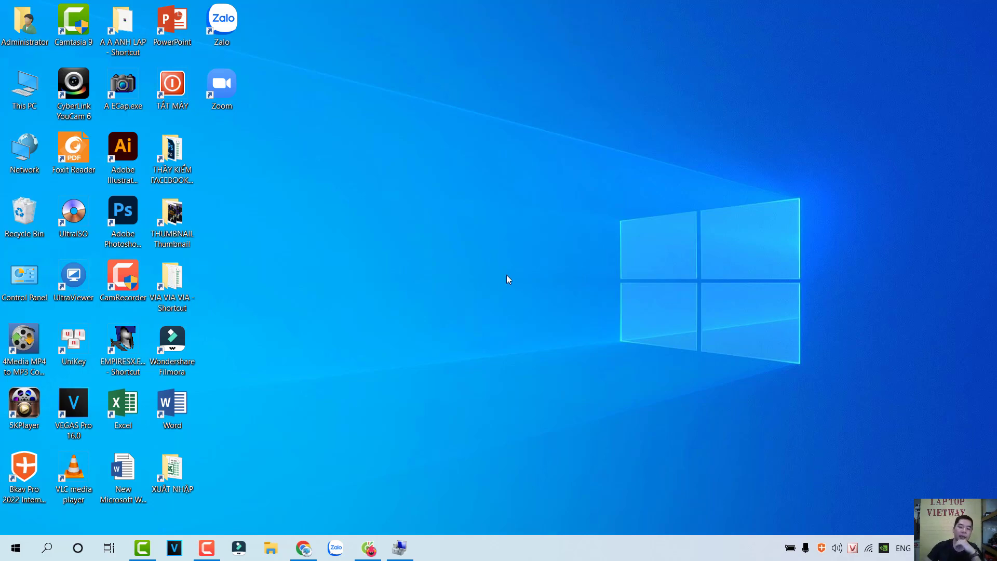
# Check the laptop's drives and their free space in This PC, then check the battery charge level
pyautogui.doubleClick(24, 85)
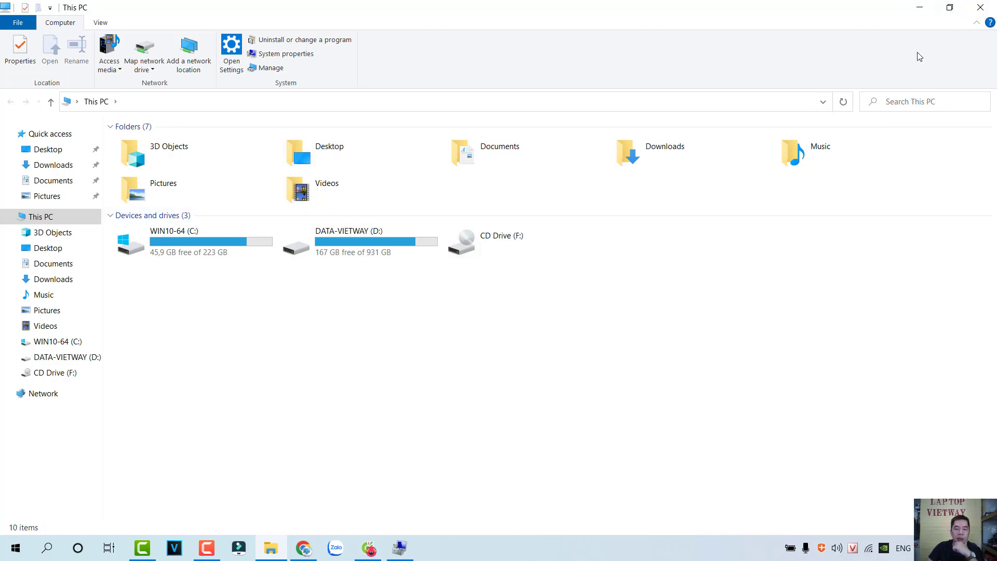
pyautogui.click(981, 8)
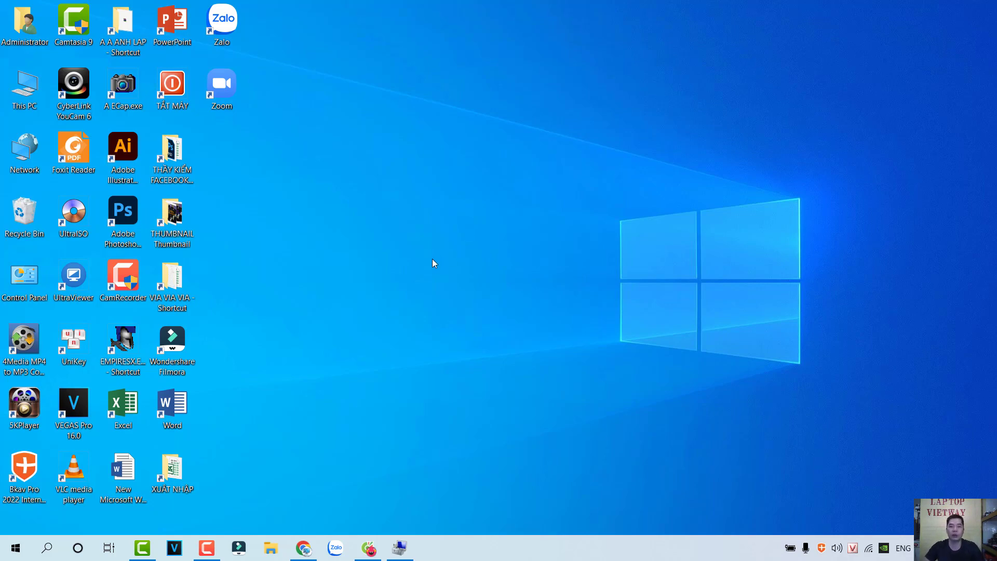
pyautogui.click(791, 550)
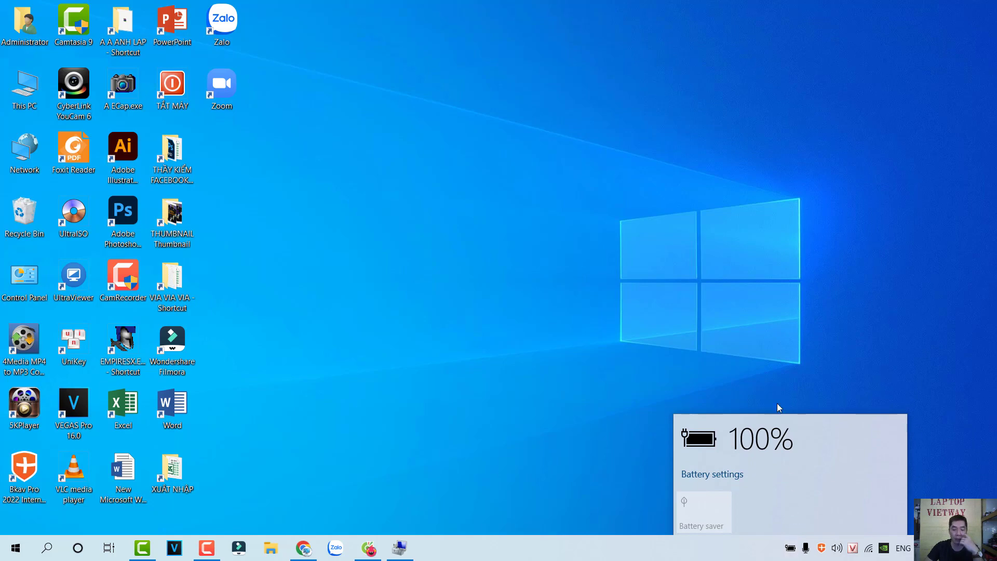
pyautogui.click(432, 220)
# Refresh the desktop
pyautogui.rightClick(435, 206)
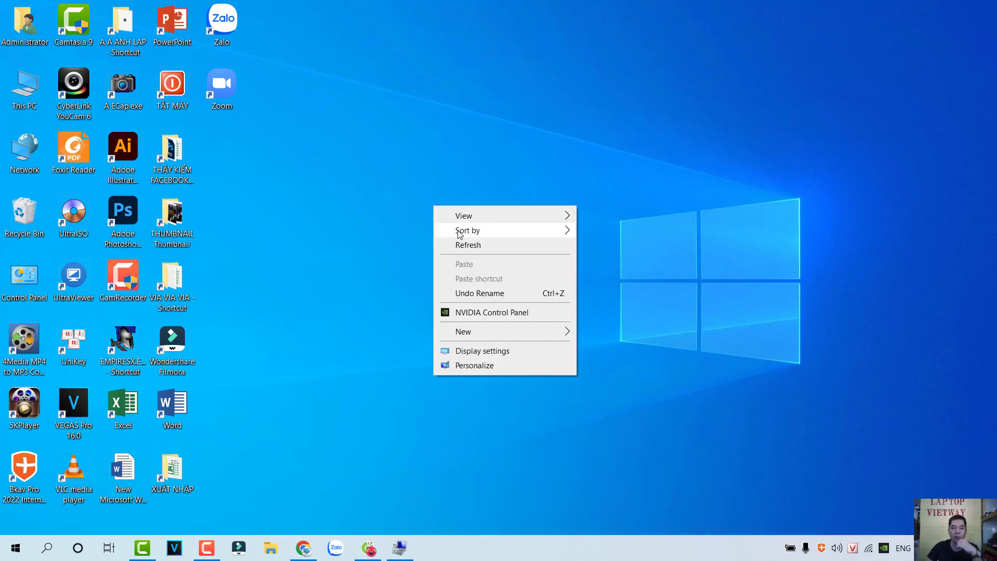
pyautogui.click(467, 245)
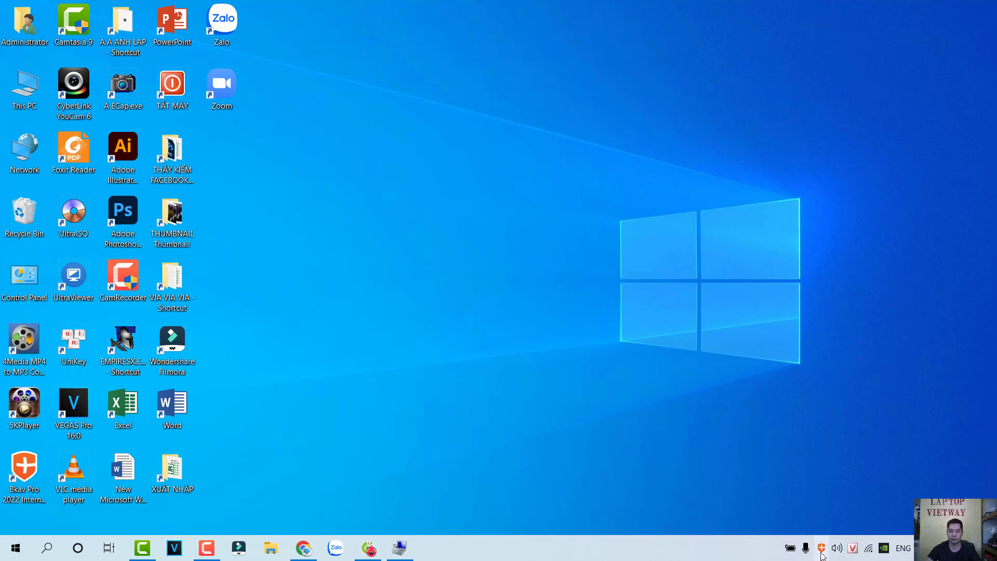
pyautogui.click(213, 549)
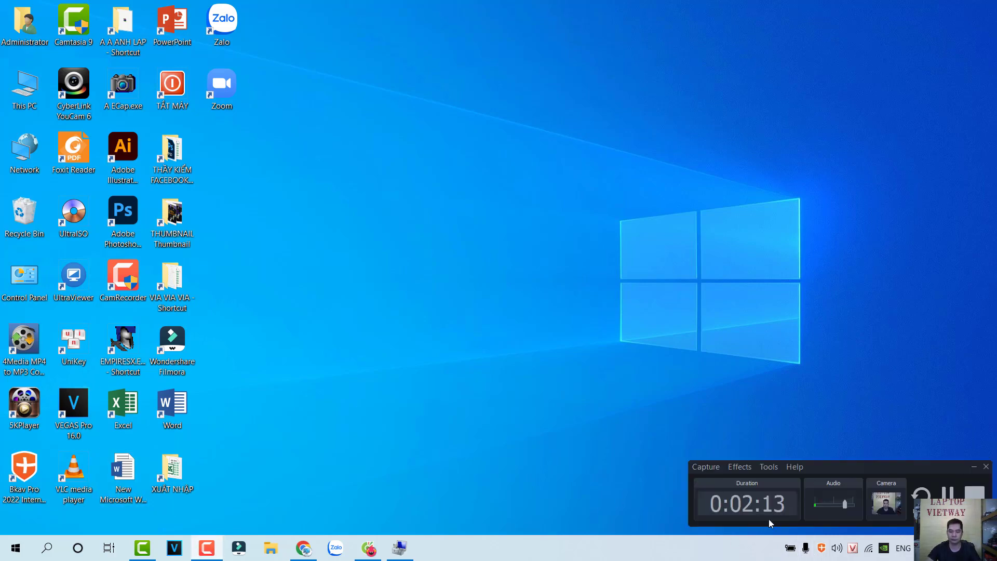